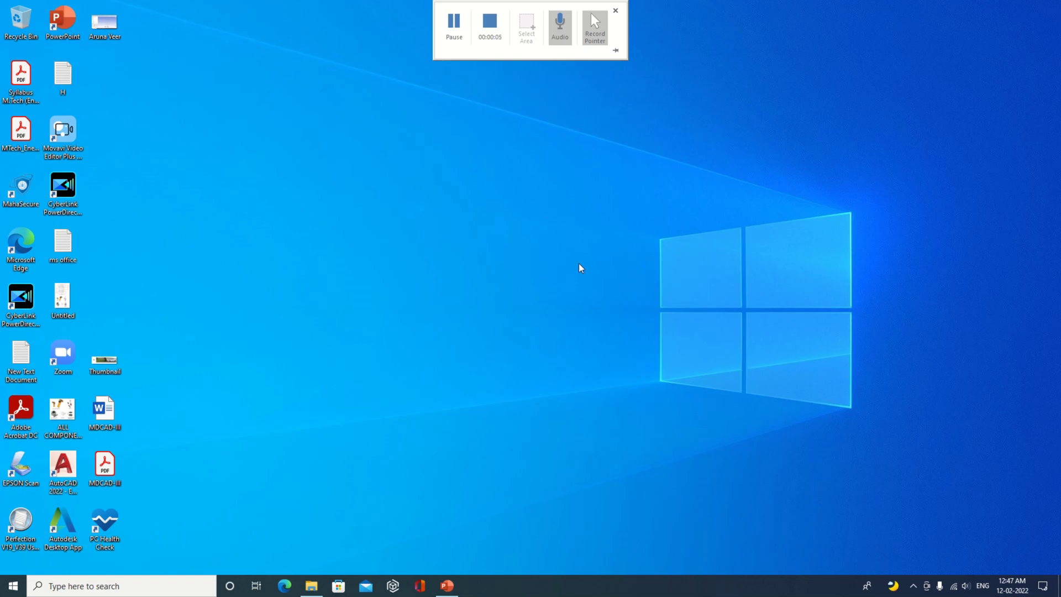
# Step: Launch Workbench 2022 R1 by searching 'work' in Windows Start search
pyautogui.click(138, 584)
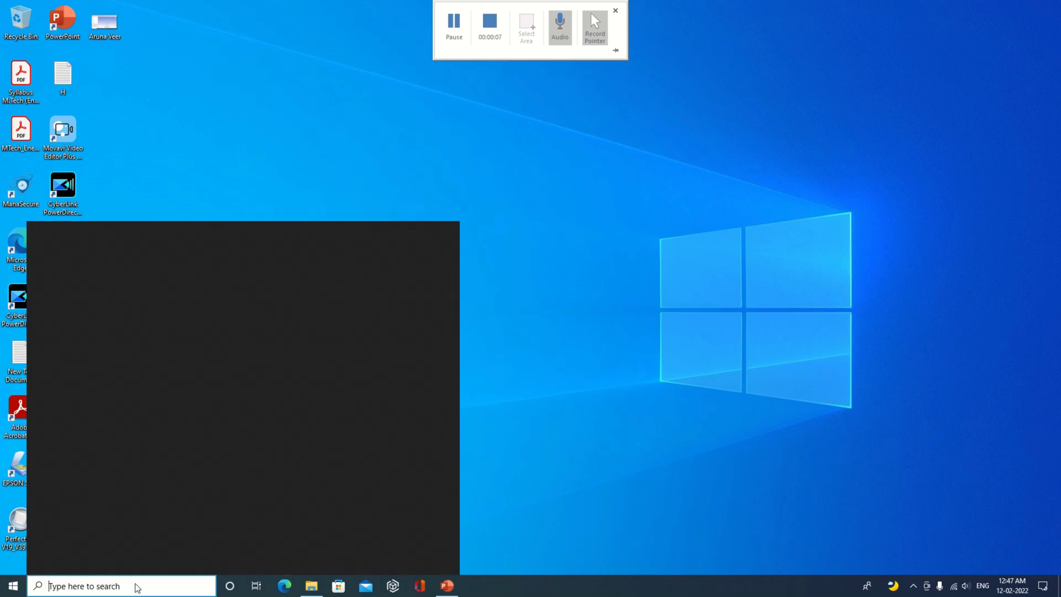
pyautogui.write('w')
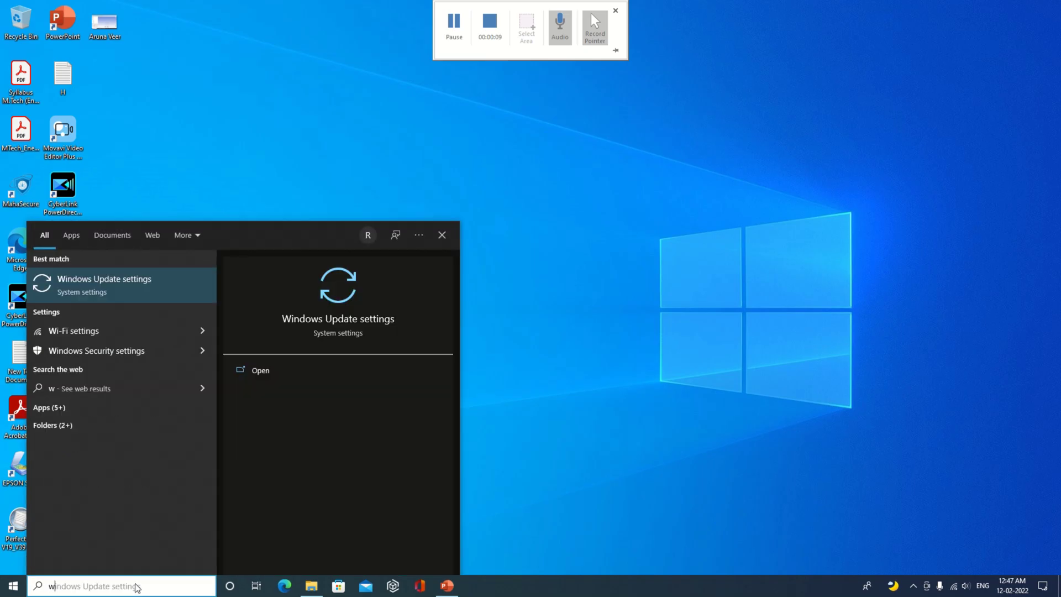
pyautogui.write('ork')
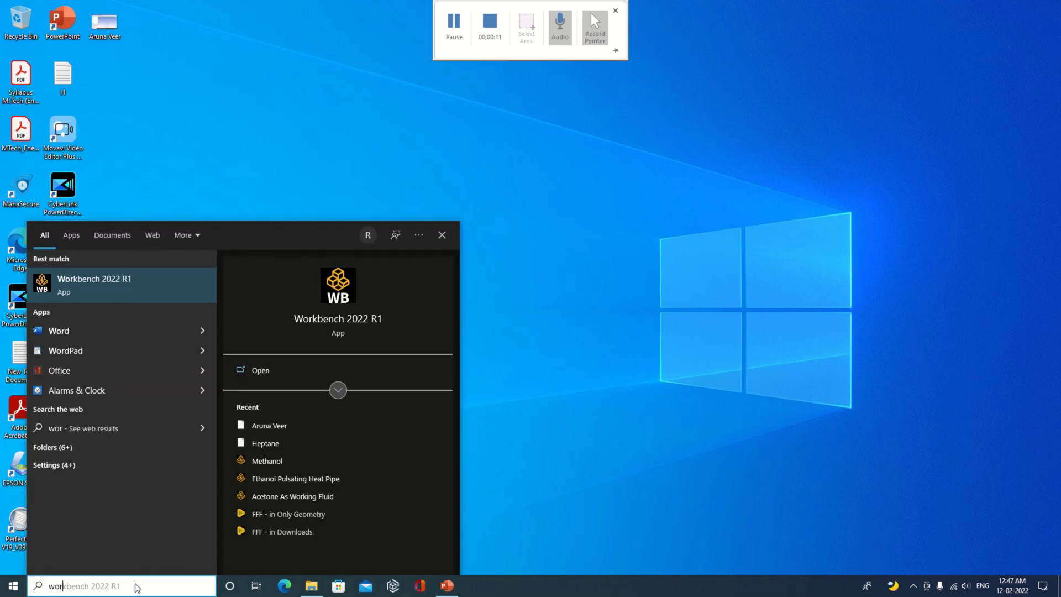
pyautogui.click(149, 282)
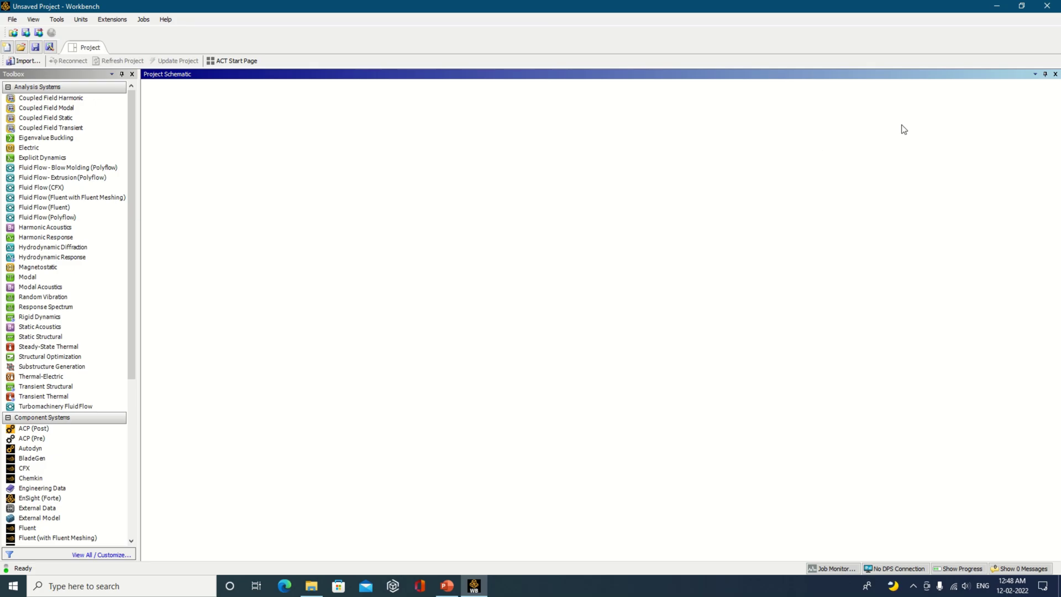
# Step: Add a Geometry component system and open cell A2 as a new DesignModeler geometry
pyautogui.click(71, 138)
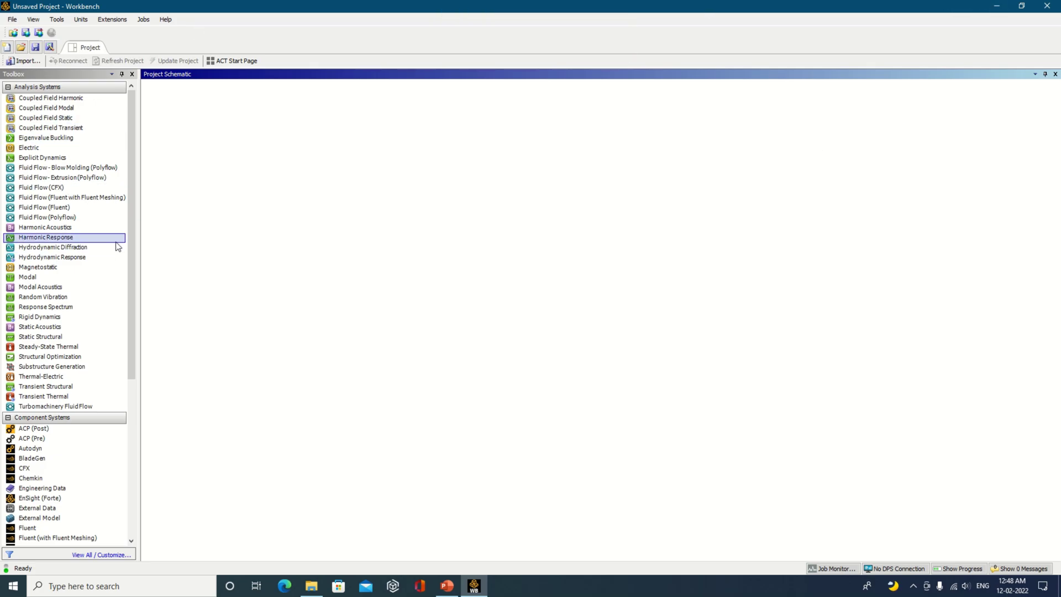
pyautogui.moveTo(128, 282); pyautogui.dragTo(142, 362)
pyautogui.doubleClick(46, 355)
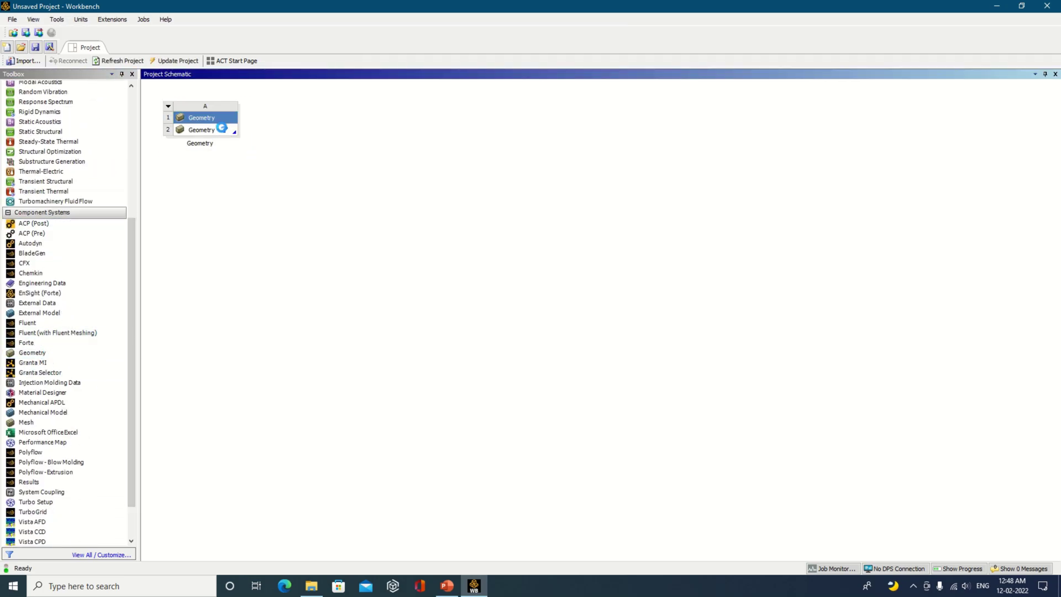
pyautogui.click(224, 132)
pyautogui.rightClick(224, 132)
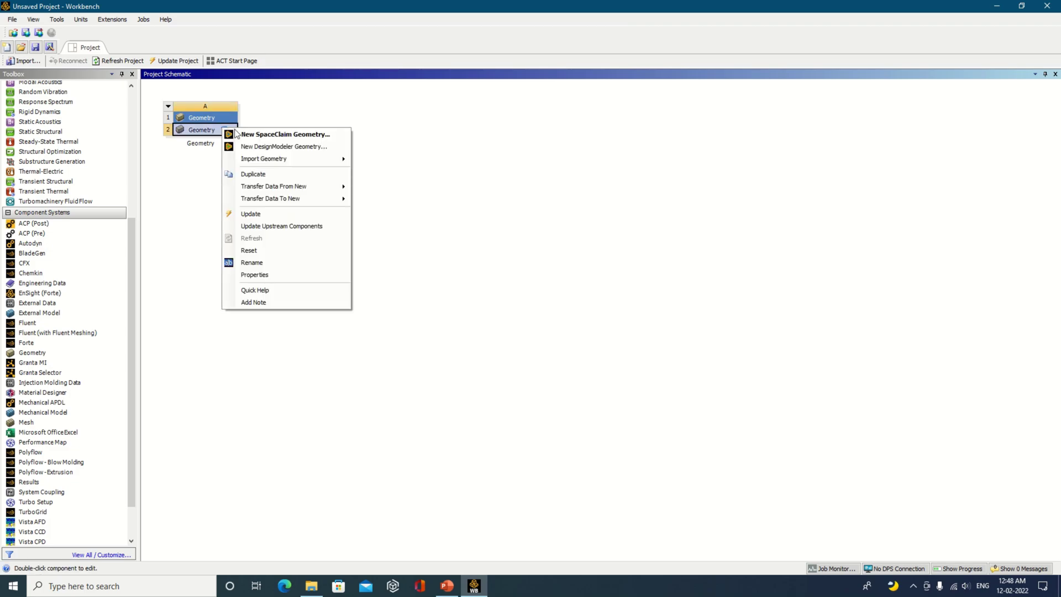
pyautogui.click(287, 147)
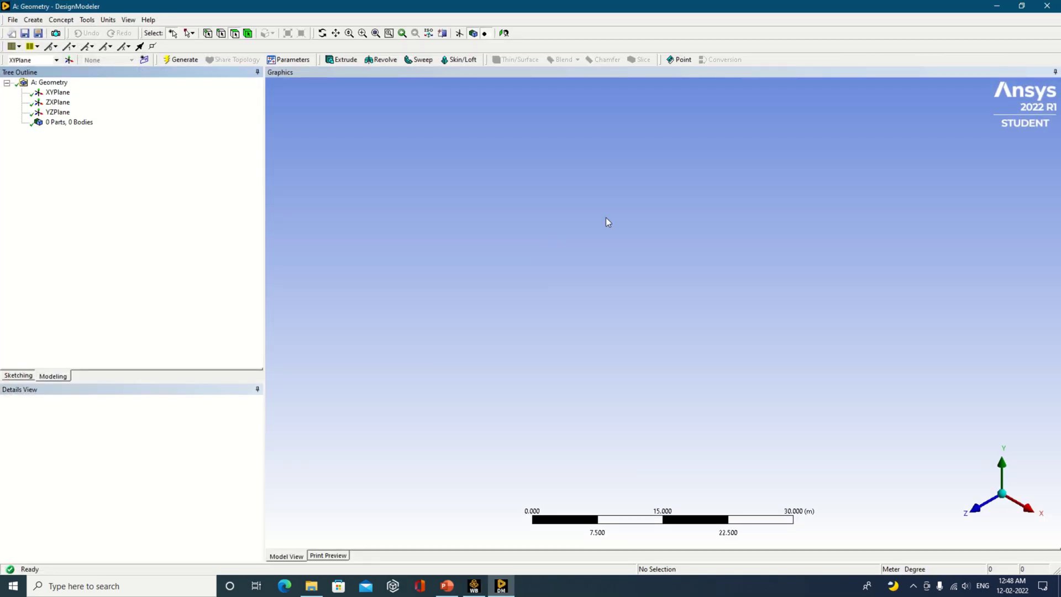
# Step: Add a test Cylinder1 primitive on the XYPlane, then delete it
pyautogui.click(57, 92)
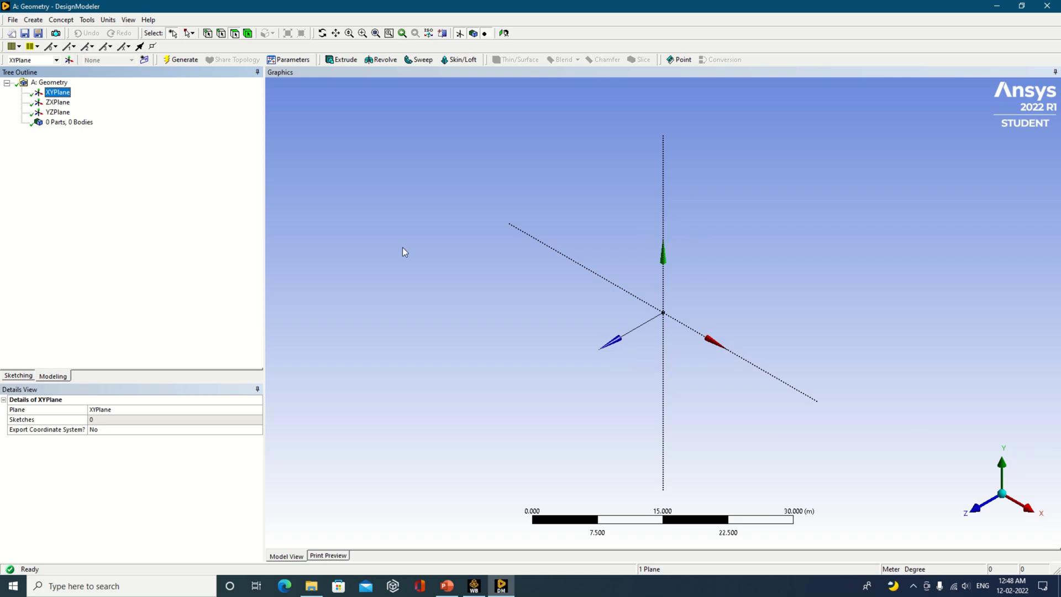
pyautogui.click(33, 20)
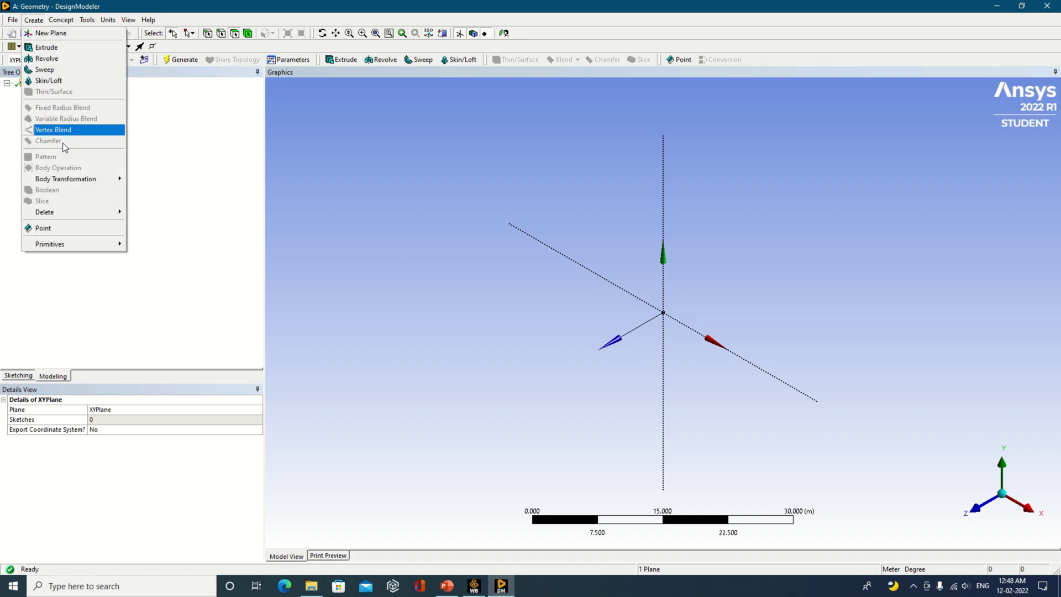
pyautogui.moveTo(114, 249)
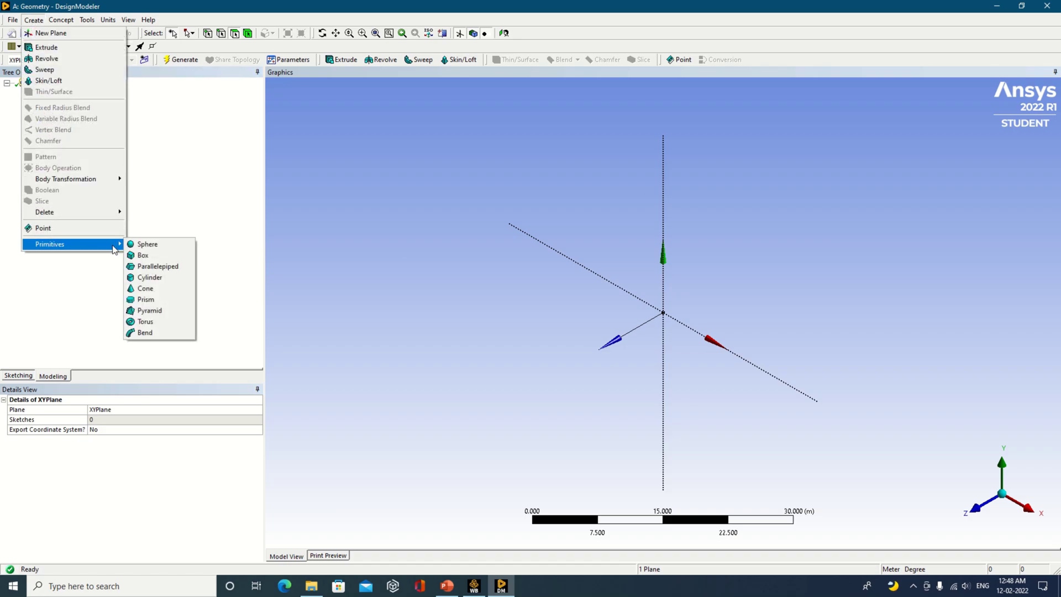
pyautogui.click(149, 277)
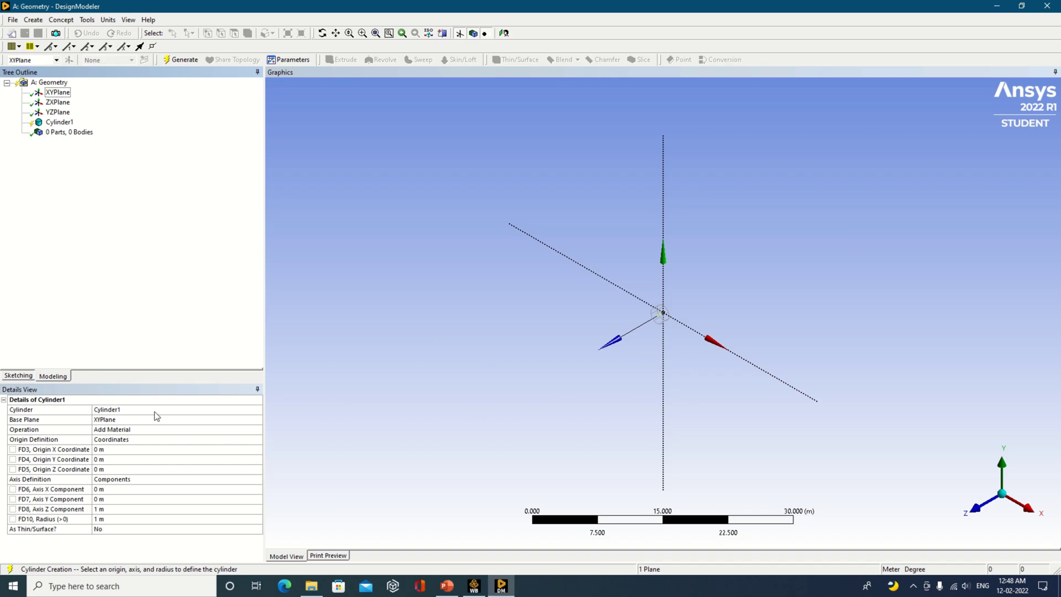
pyautogui.rightClick(52, 122)
pyautogui.click(72, 126)
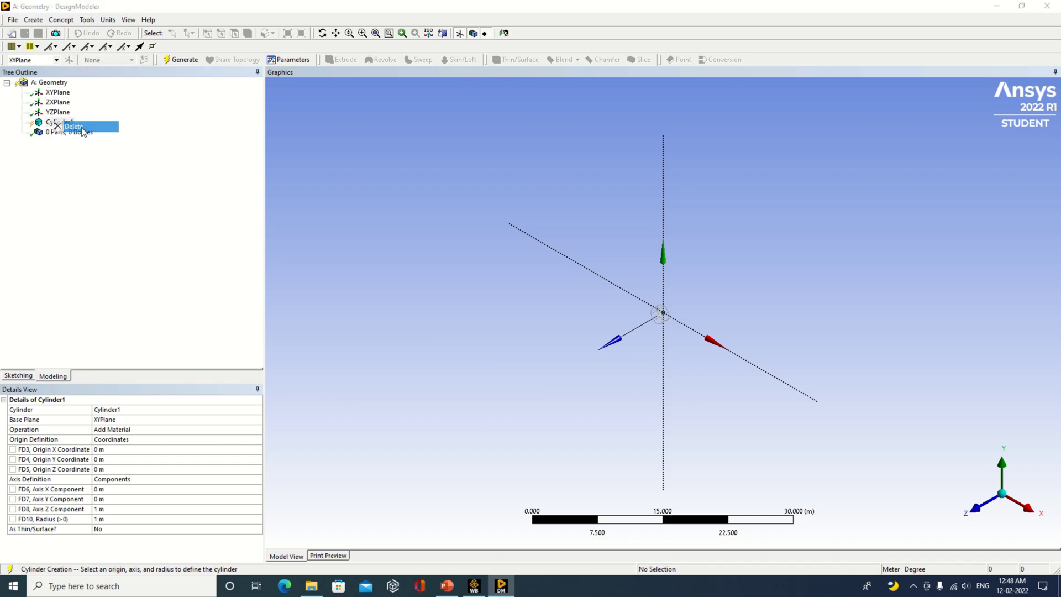
pyautogui.click(500, 332)
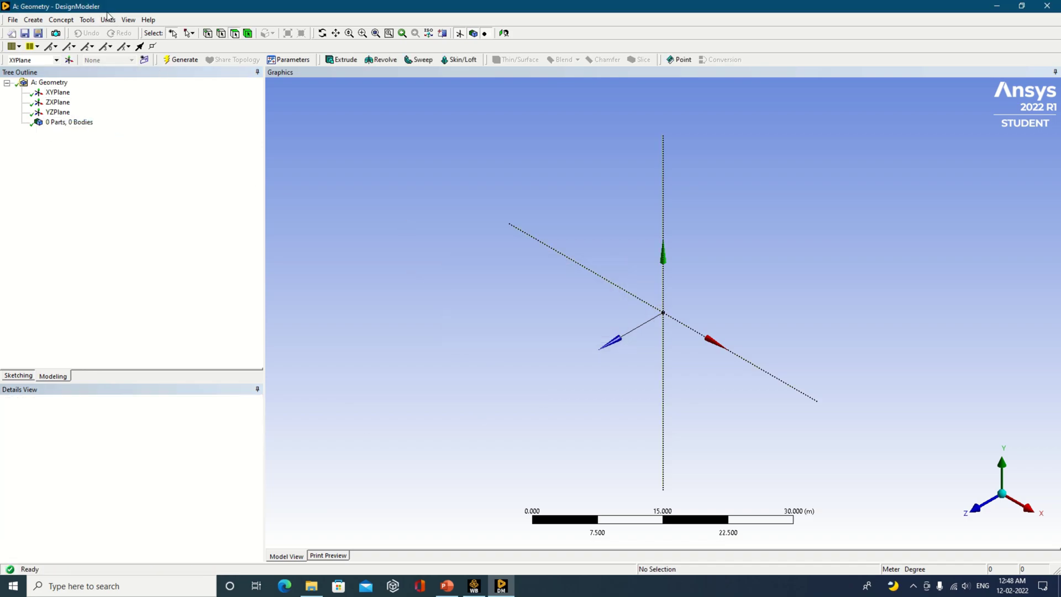
# Step: Set the units to Centimeter and use File > Start Over to clear the model
pyautogui.click(108, 19)
pyautogui.click(123, 43)
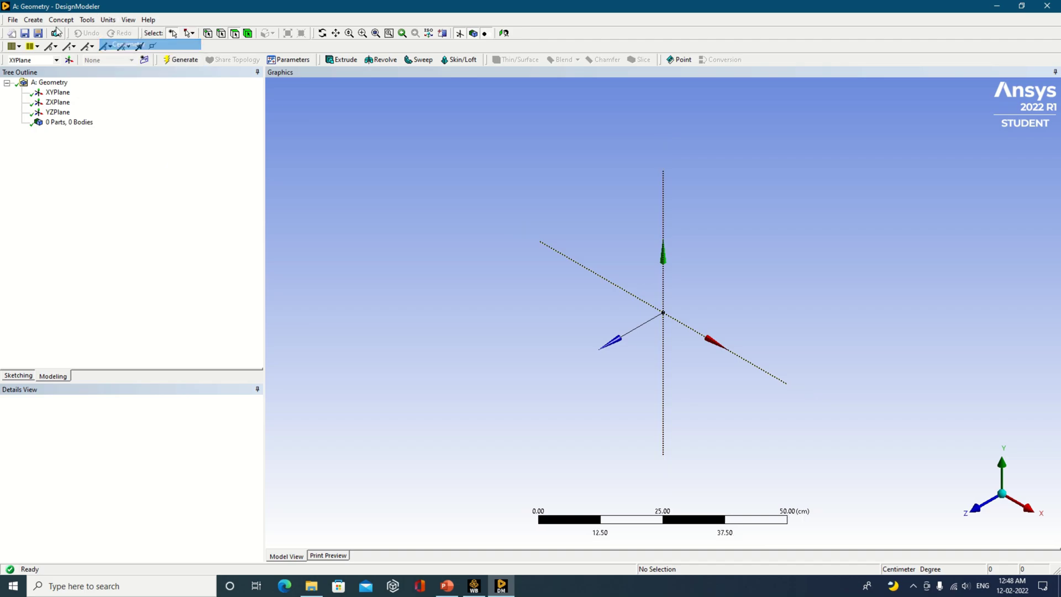
pyautogui.click(12, 20)
pyautogui.click(36, 43)
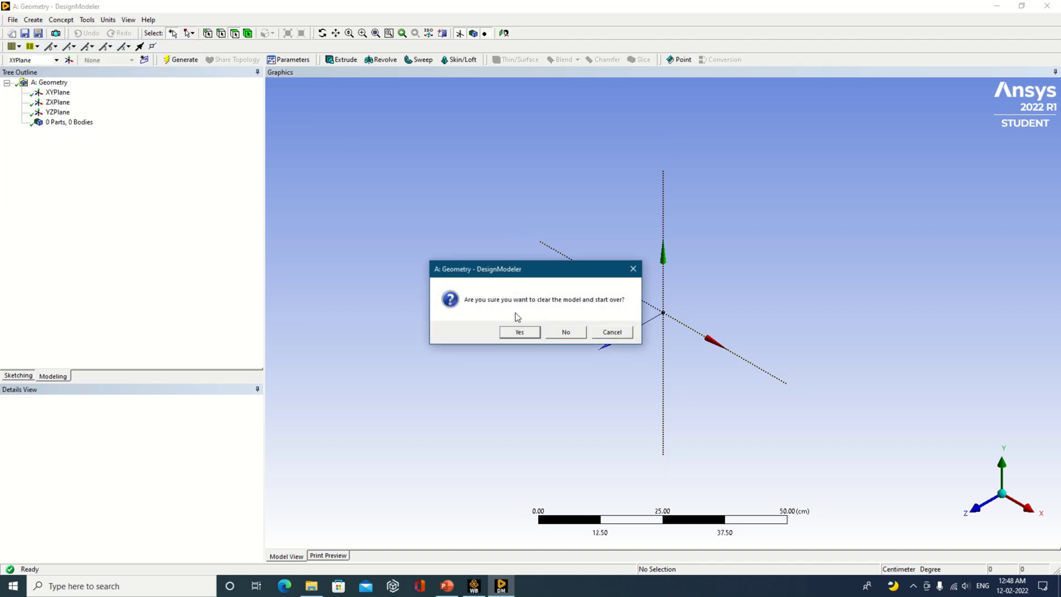
pyautogui.click(517, 331)
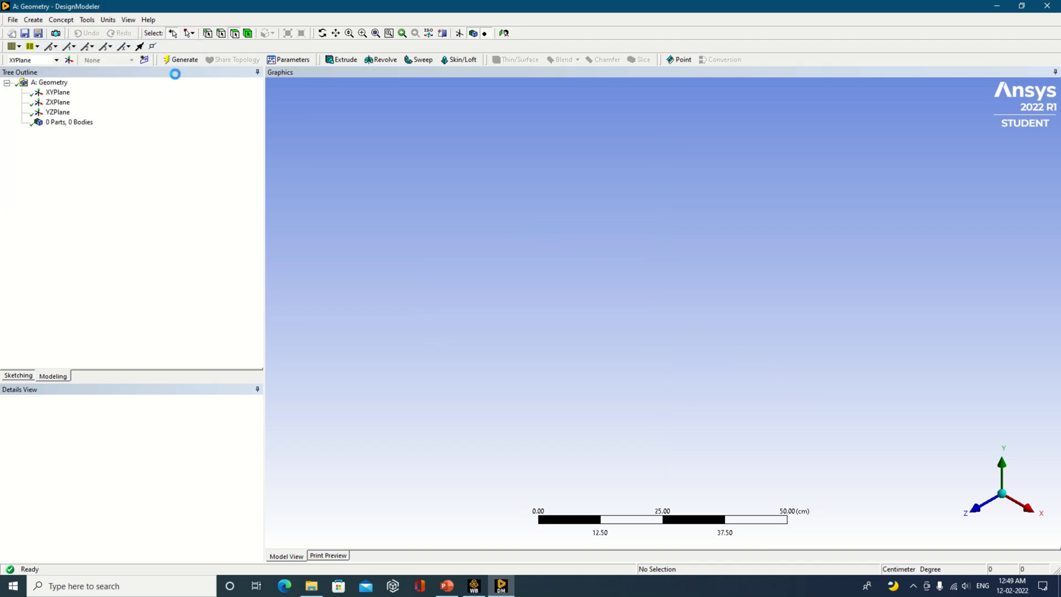
# Step: Confirm centimetre units and select the XYPlane as the base plane
pyautogui.click(108, 20)
pyautogui.click(114, 44)
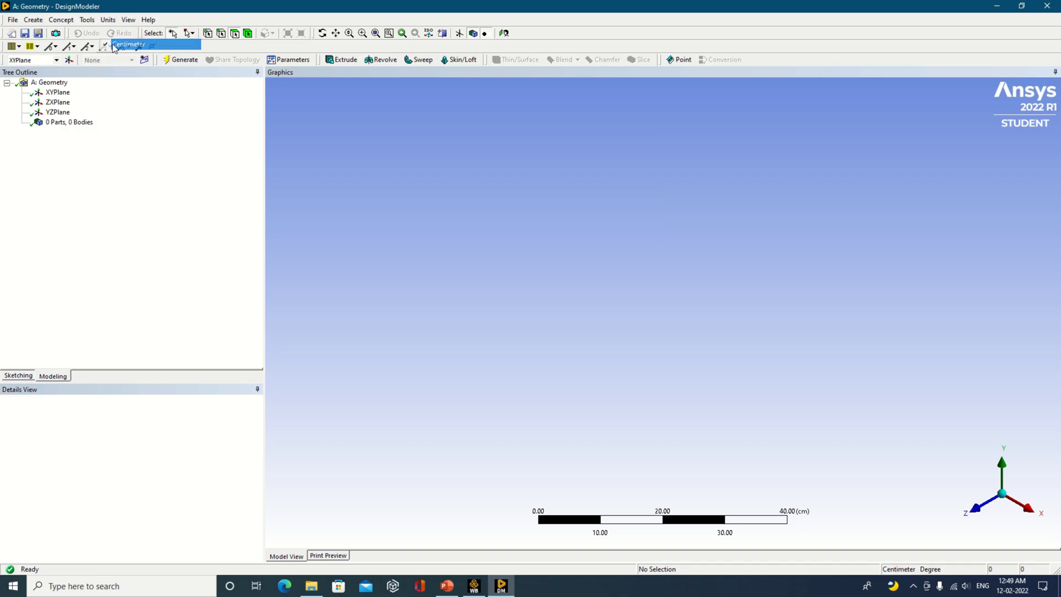
pyautogui.click(33, 20)
pyautogui.click(186, 111)
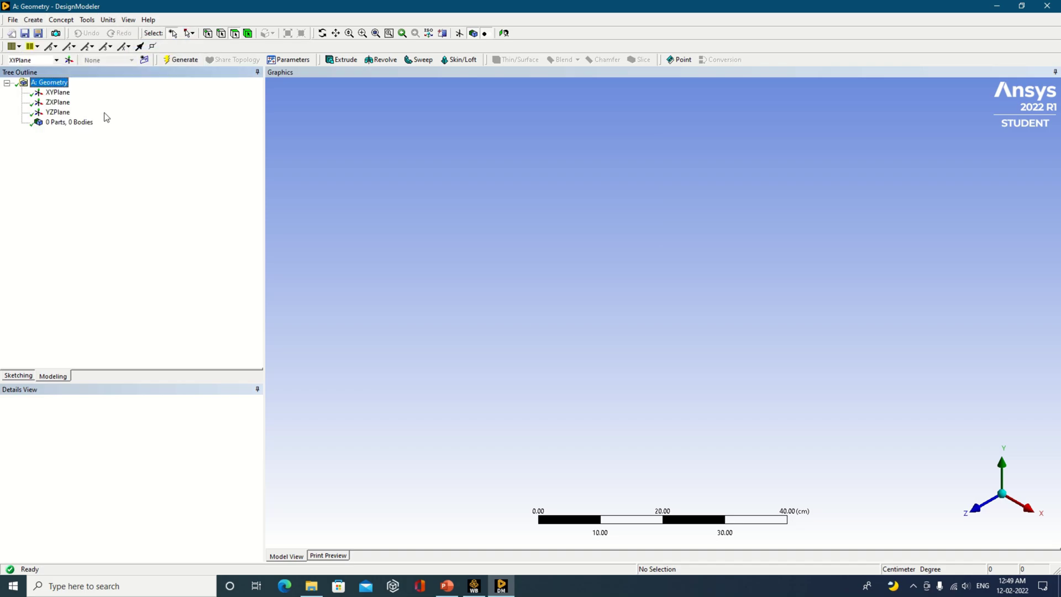
pyautogui.click(58, 92)
# Step: Generate a Cylinder primitive with a 30 cm Z-axis length and the Add Frozen operation
pyautogui.click(33, 20)
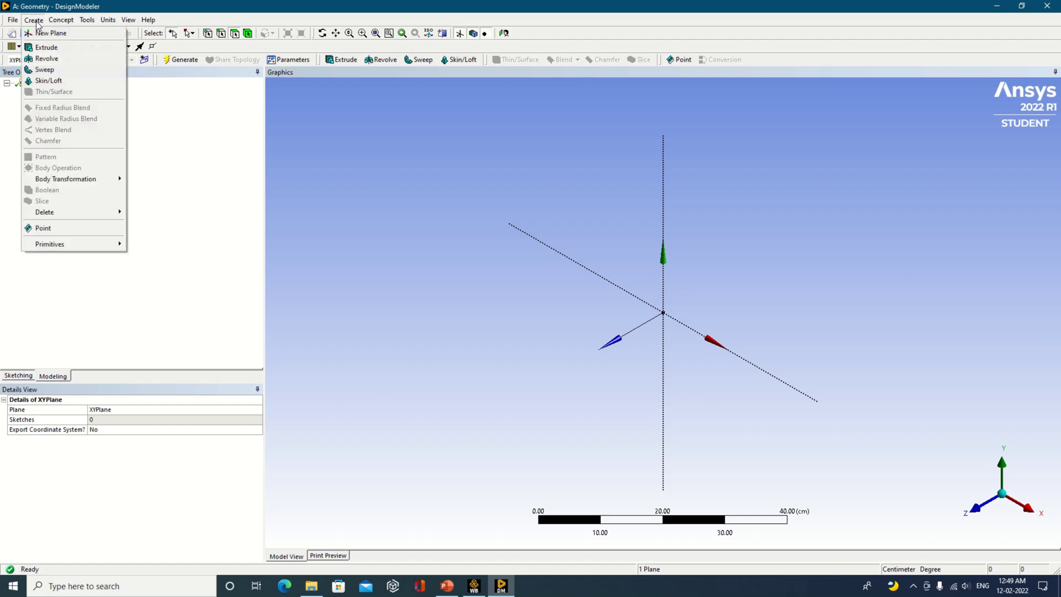
pyautogui.moveTo(105, 246)
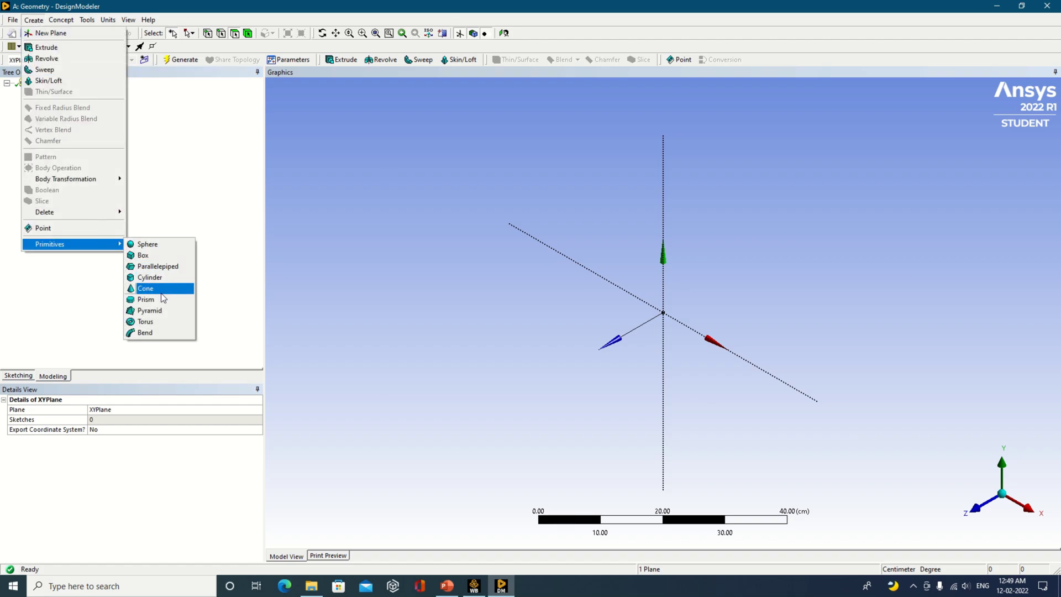
pyautogui.click(169, 277)
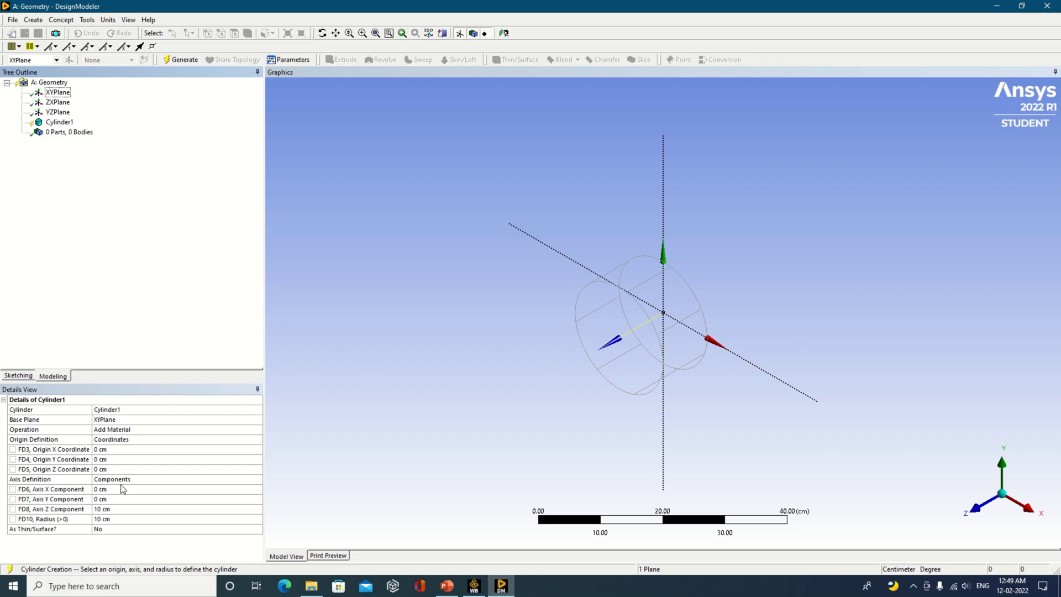
pyautogui.click(124, 509)
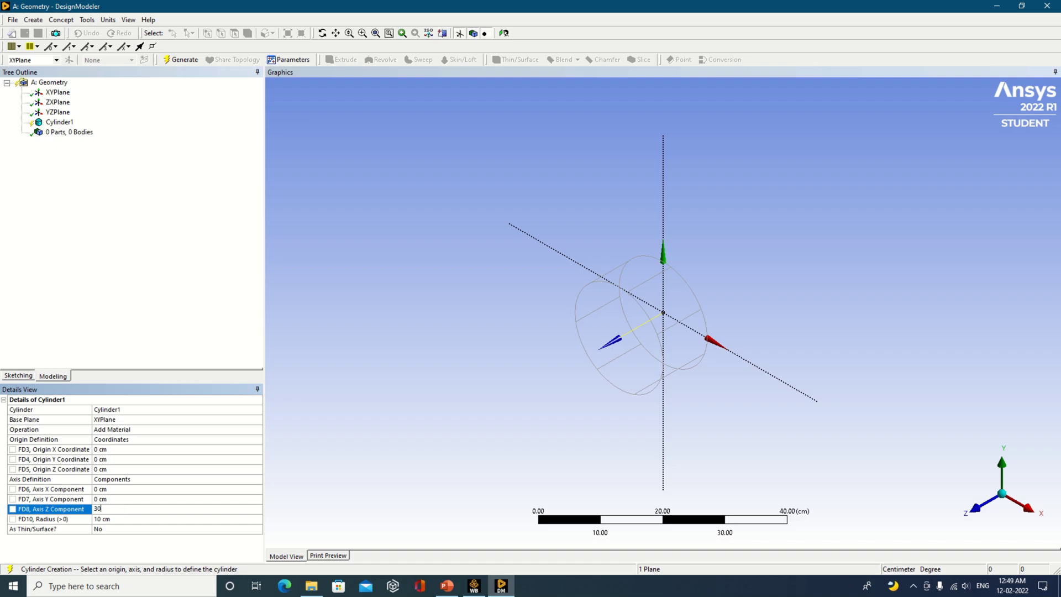
pyautogui.click(359, 363)
pyautogui.click(257, 431)
pyautogui.click(259, 429)
pyautogui.click(241, 443)
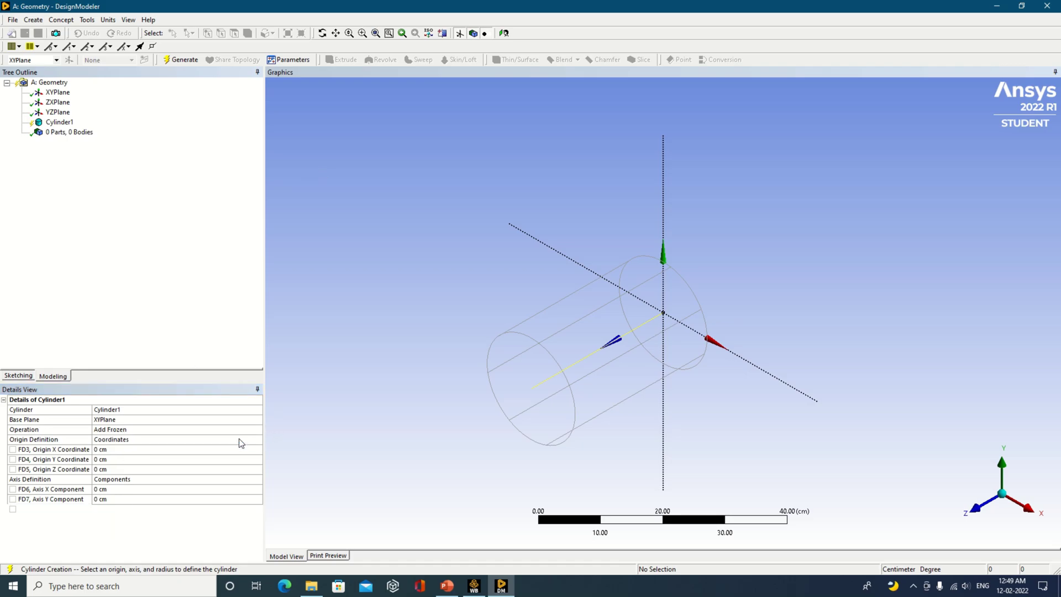
pyautogui.click(183, 60)
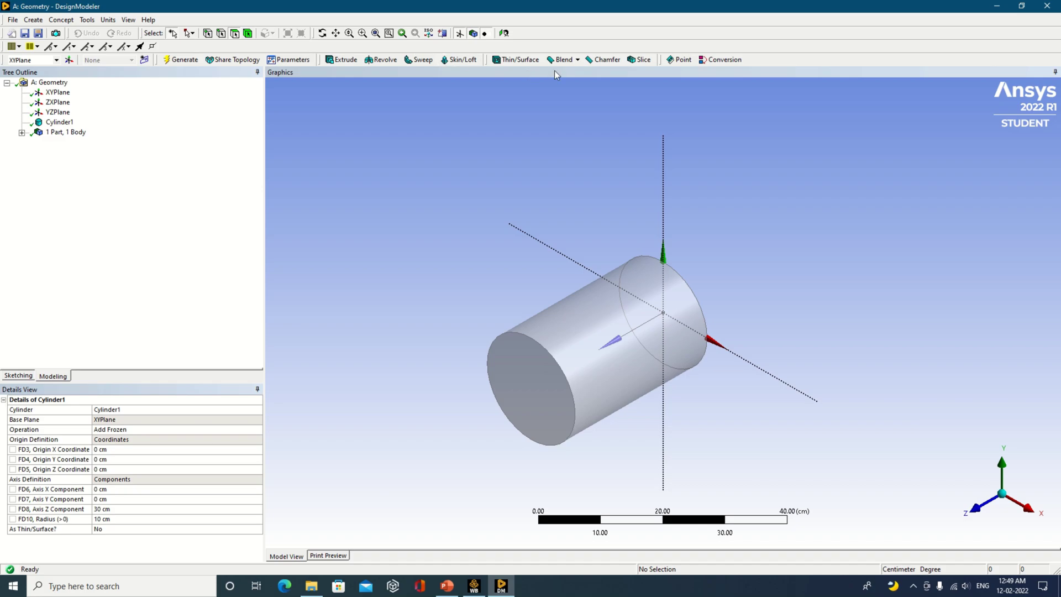
# Step: Create Slice1 with XYPlane as its base plane and generate it
pyautogui.click(639, 60)
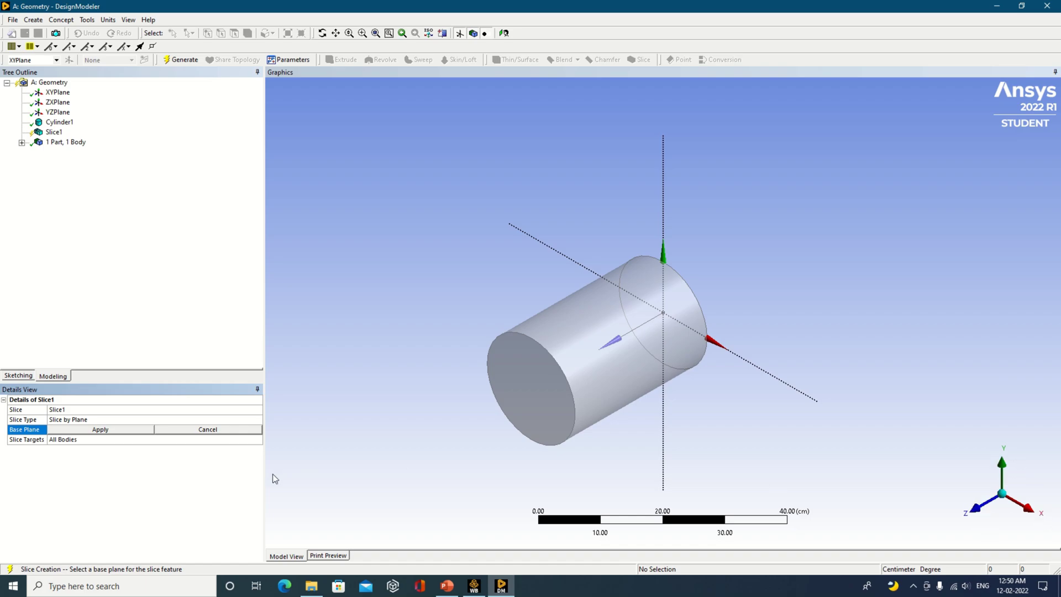
pyautogui.click(58, 93)
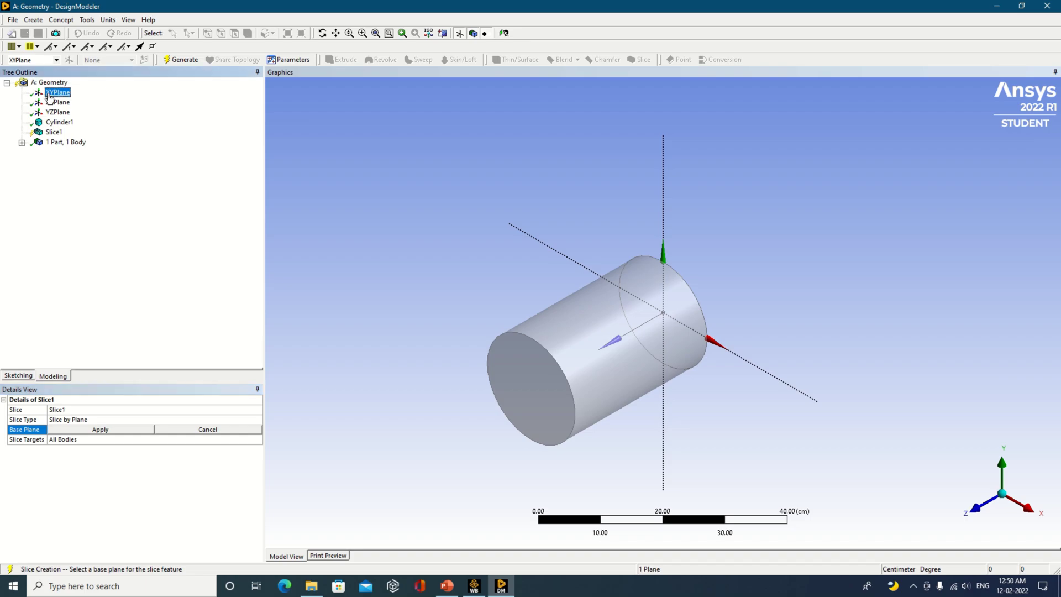
pyautogui.click(98, 429)
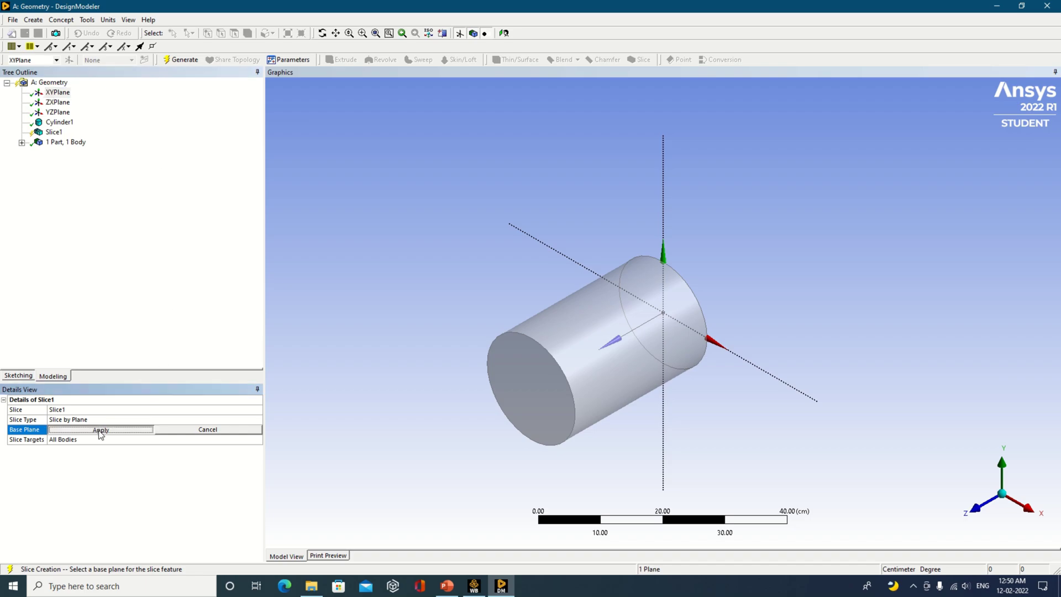
pyautogui.rightClick(127, 498)
pyautogui.click(167, 503)
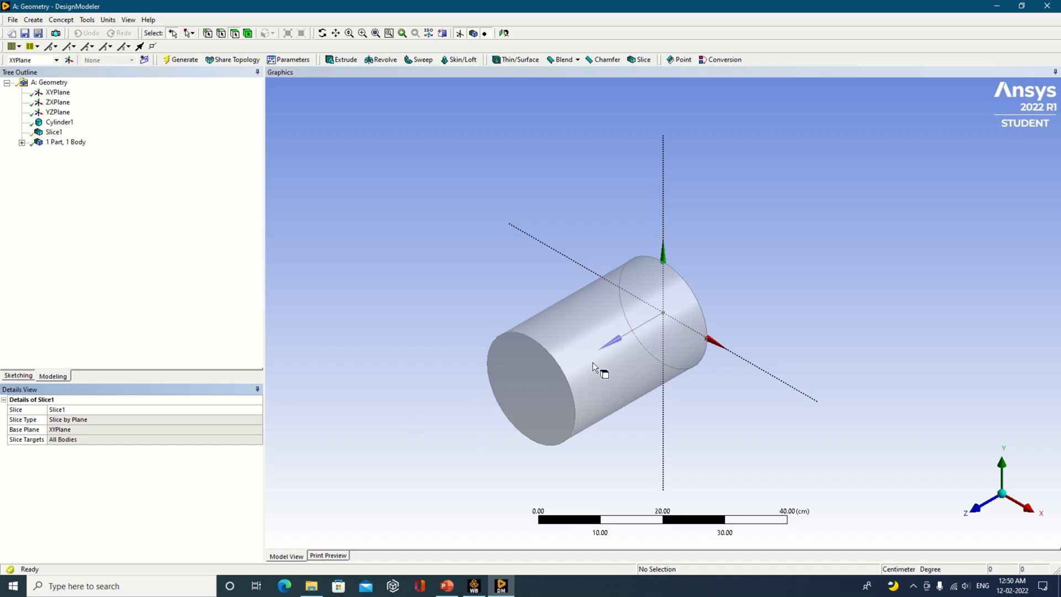
# Step: Change Slice1's base plane to ZXPlane and regenerate, splitting the cylinder lengthwise
pyautogui.rightClick(51, 133)
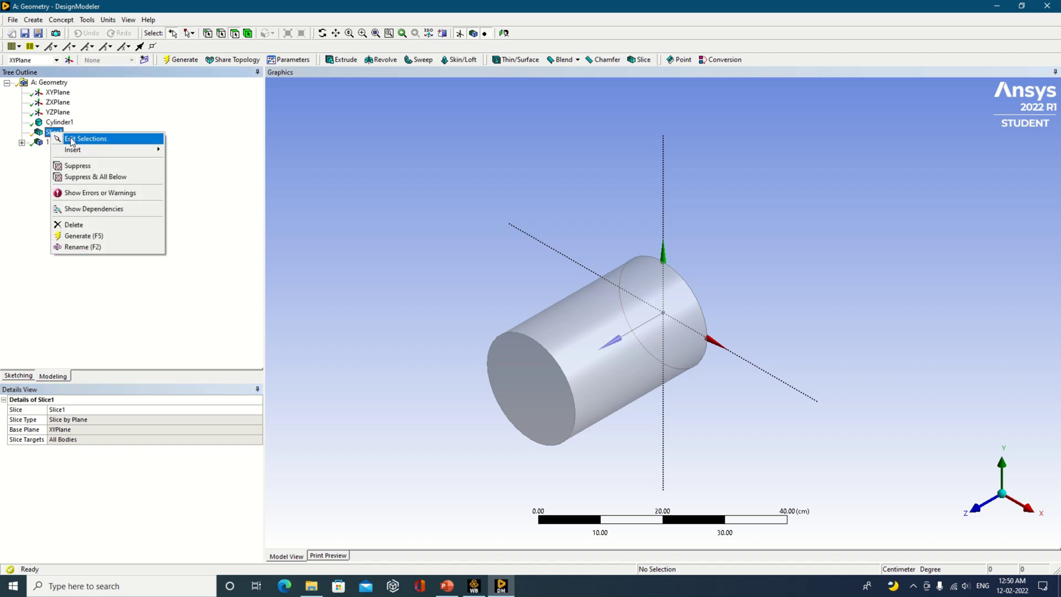
pyautogui.click(73, 139)
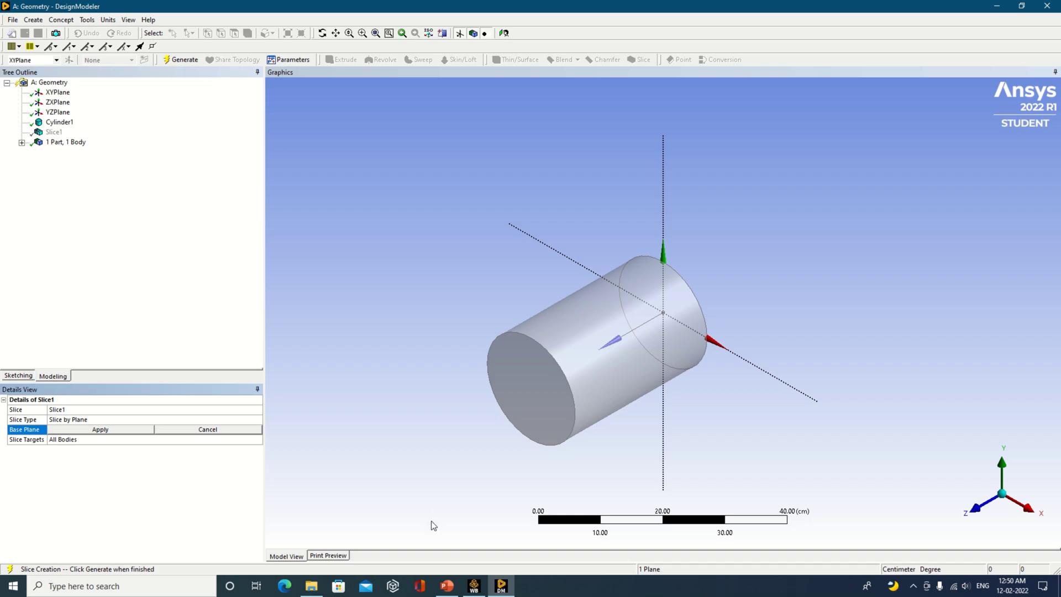
pyautogui.click(58, 103)
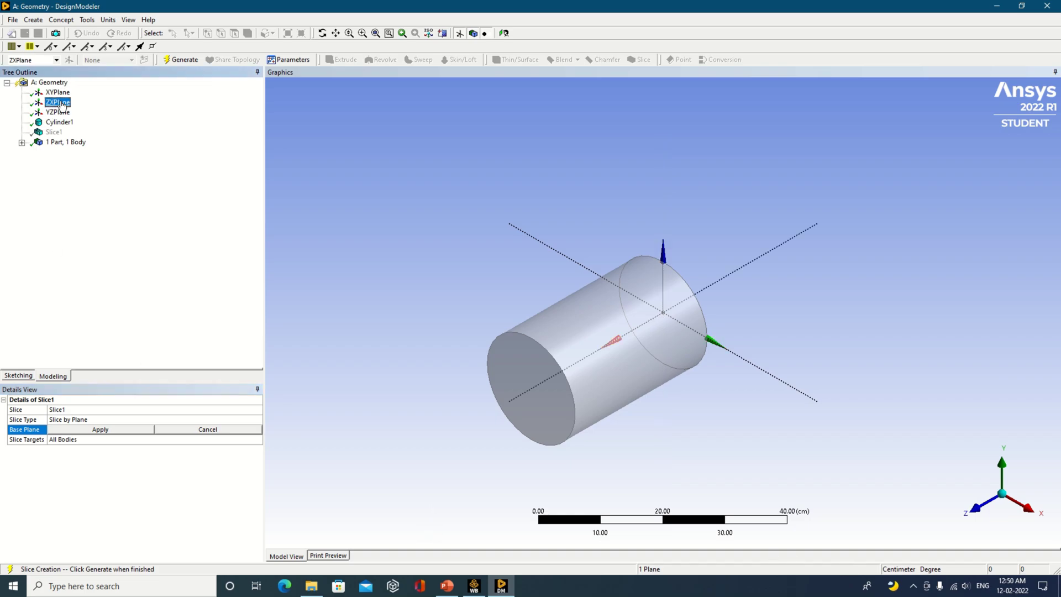
pyautogui.click(105, 429)
pyautogui.rightClick(105, 469)
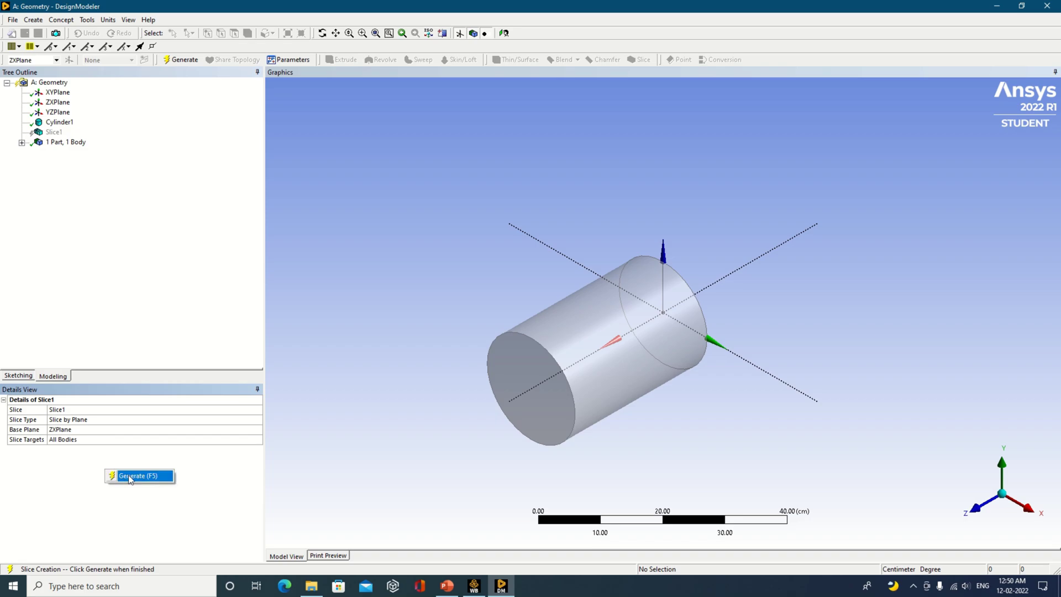
pyautogui.click(131, 476)
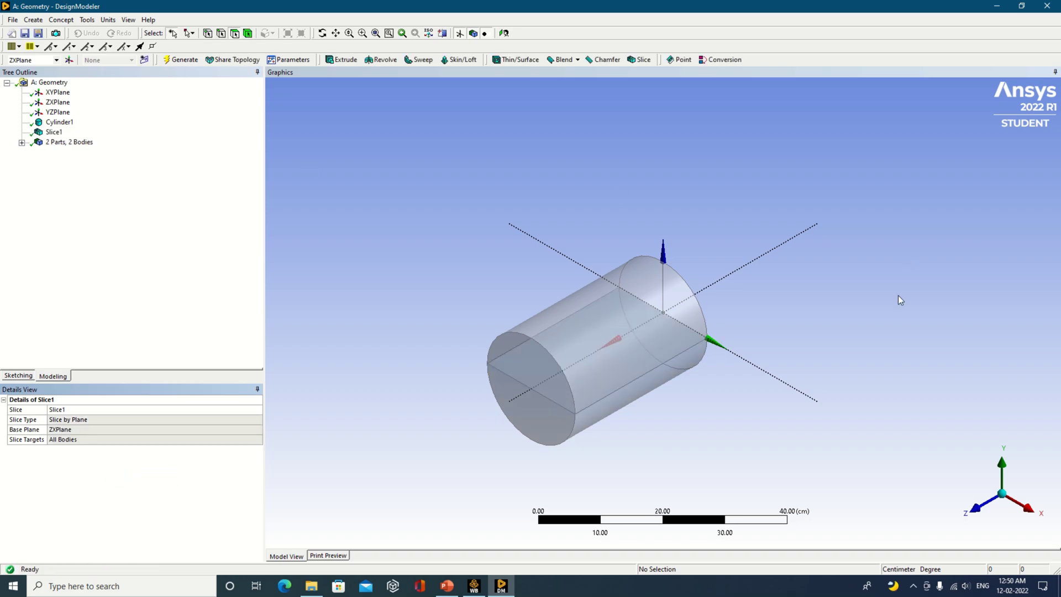
pyautogui.click(599, 327)
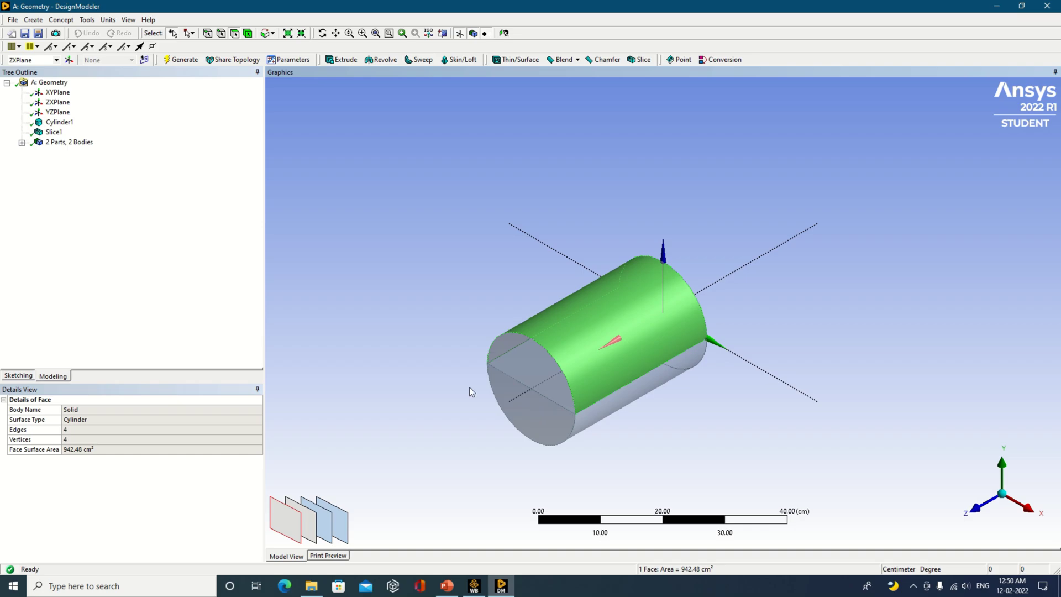
pyautogui.click(403, 292)
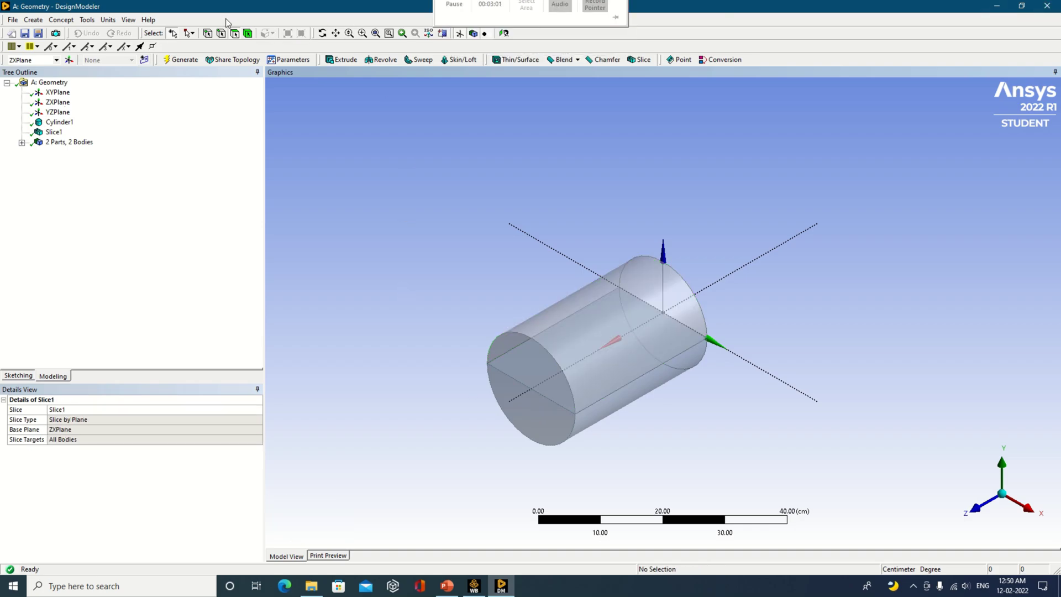
pyautogui.click(571, 332)
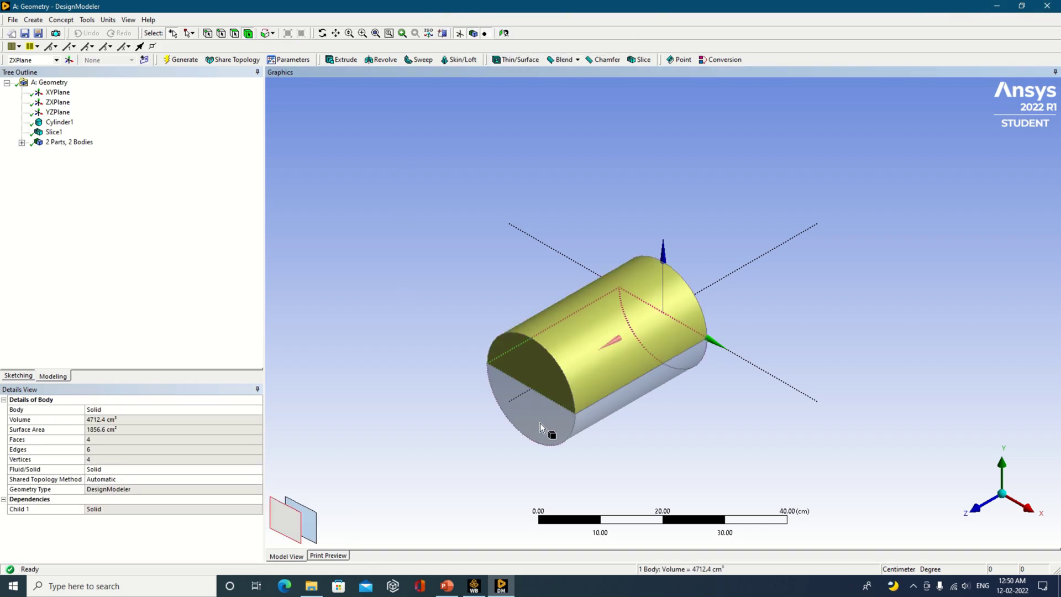
pyautogui.click(540, 423)
pyautogui.click(359, 398)
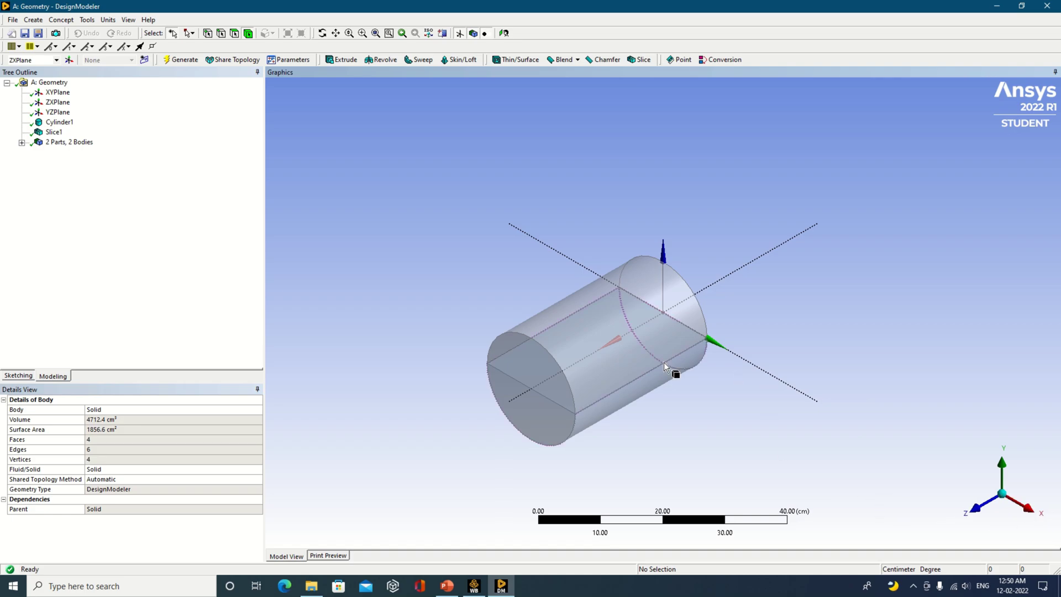
pyautogui.click(602, 331)
pyautogui.click(607, 411)
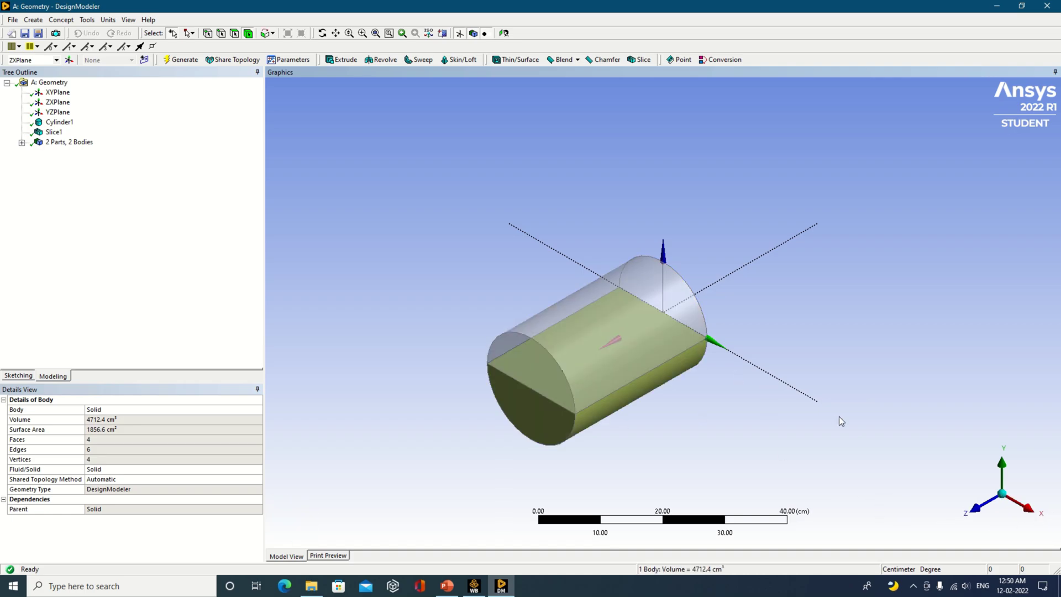
pyautogui.click(787, 417)
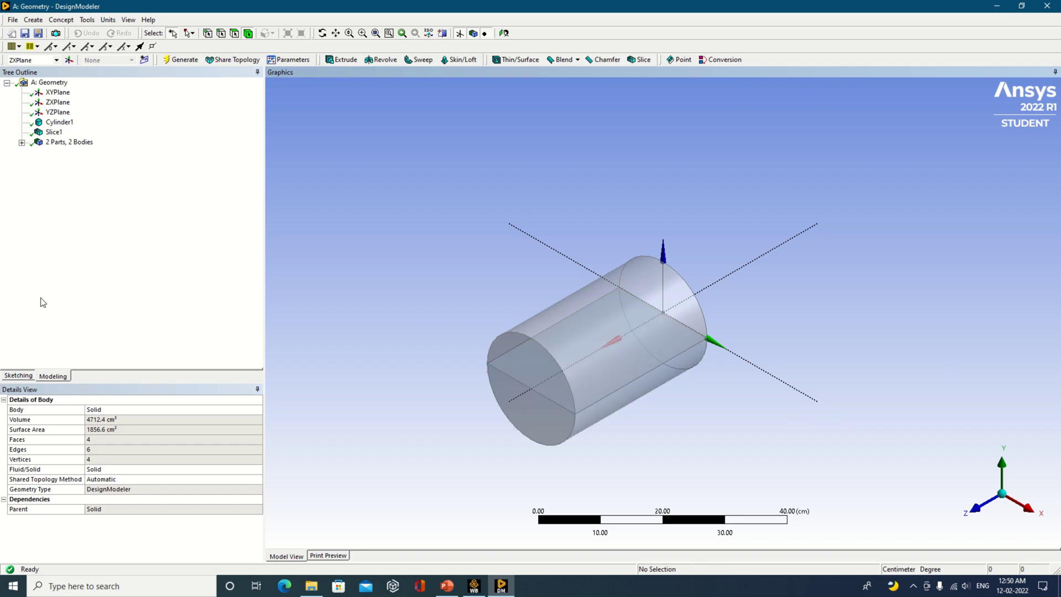
# Step: Change Slice1's base plane to YZPlane, regenerate it, and inspect both half-bodies
pyautogui.click(58, 132)
pyautogui.rightClick(58, 133)
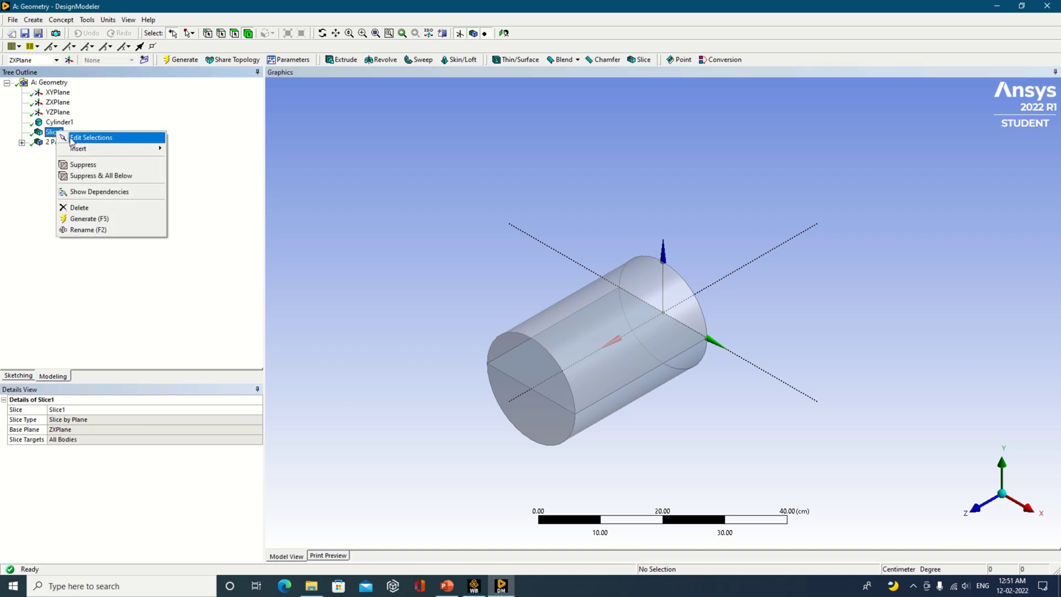
pyautogui.click(83, 138)
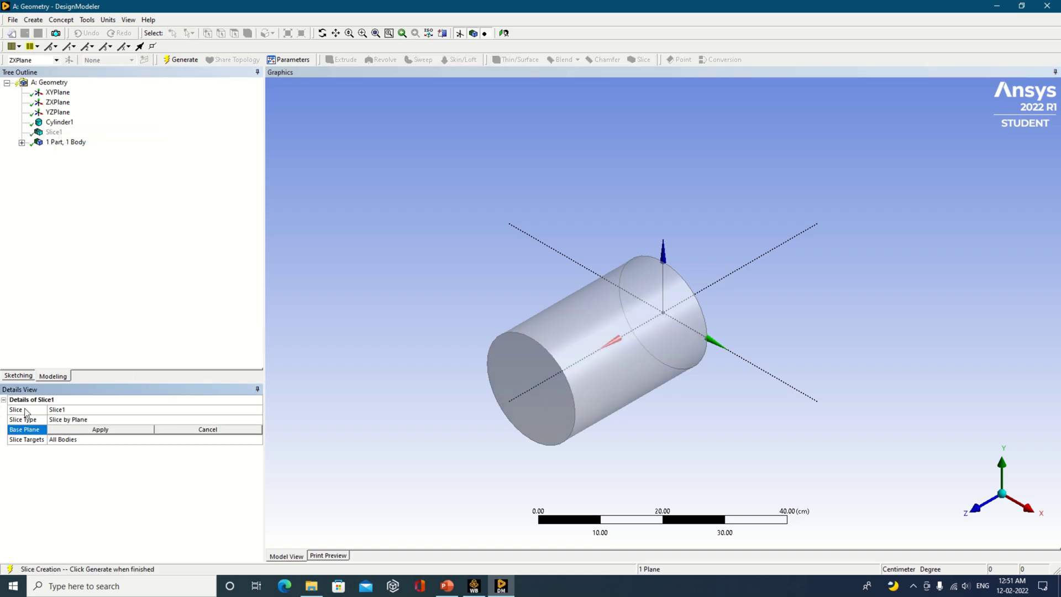
pyautogui.click(58, 112)
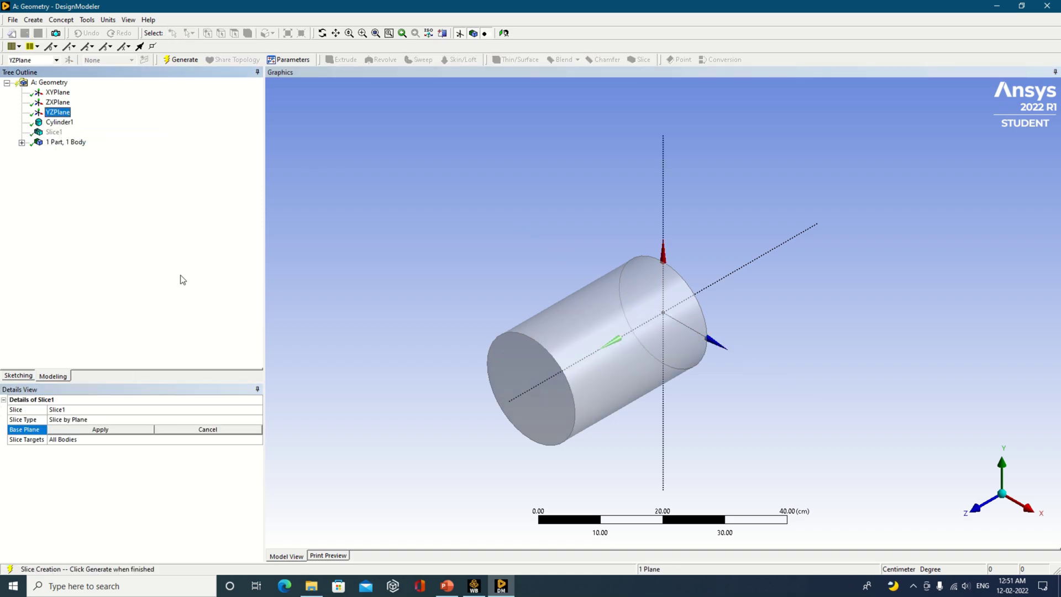
pyautogui.click(133, 433)
pyautogui.rightClick(119, 481)
pyautogui.click(154, 487)
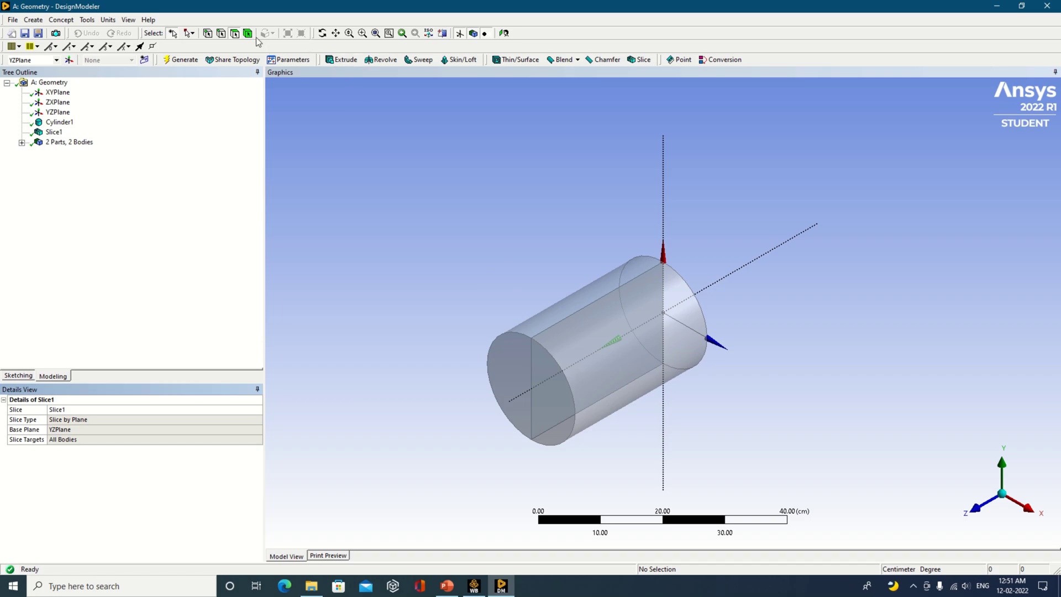
pyautogui.click(515, 351)
pyautogui.click(615, 397)
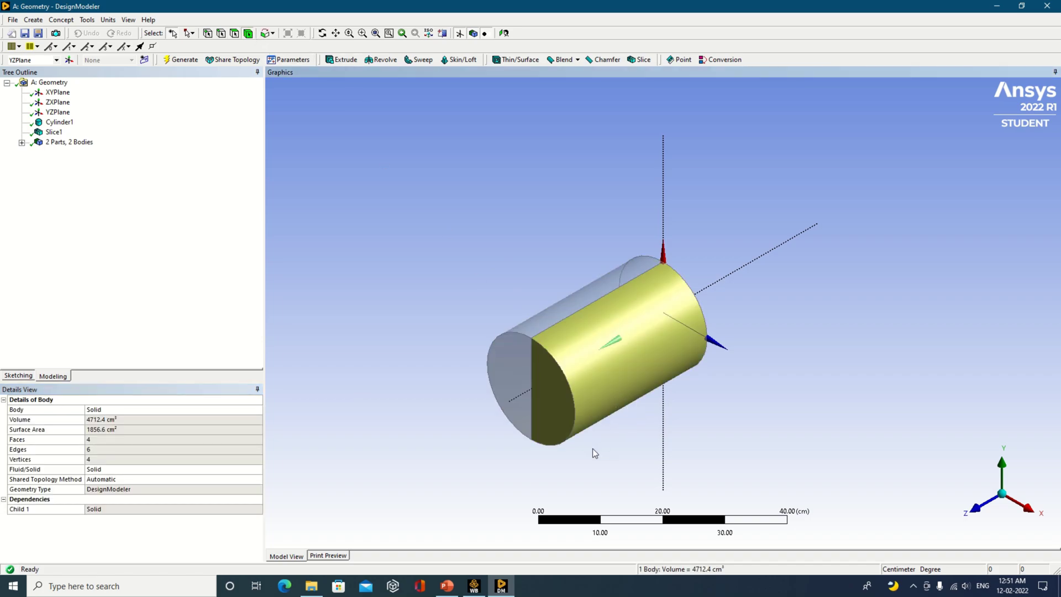
pyautogui.click(410, 314)
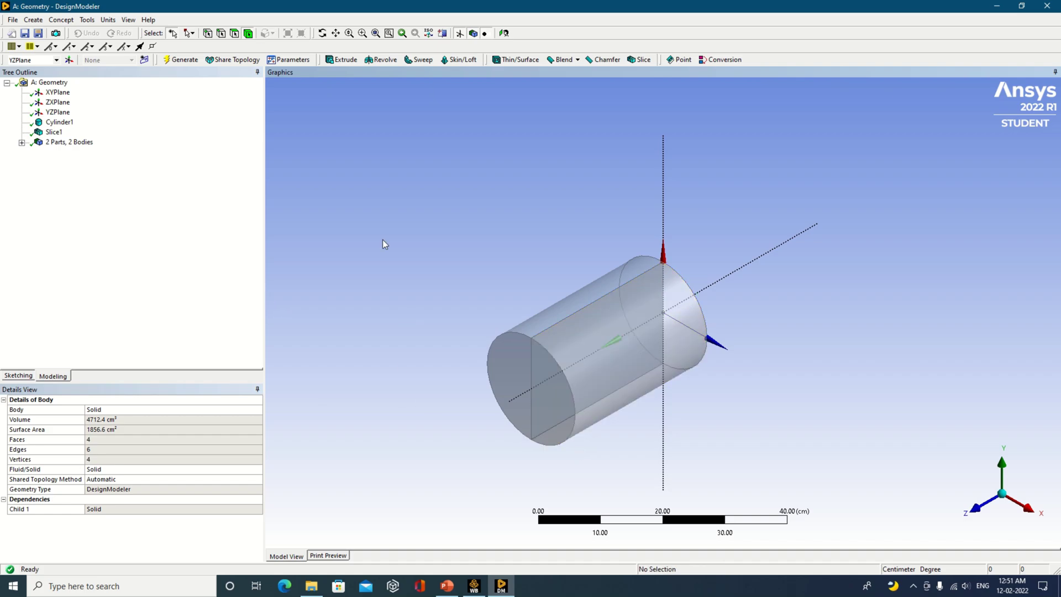
# Step: Set Cylinder1's FD5 Origin Z Coordinate to -15 cm
pyautogui.click(59, 122)
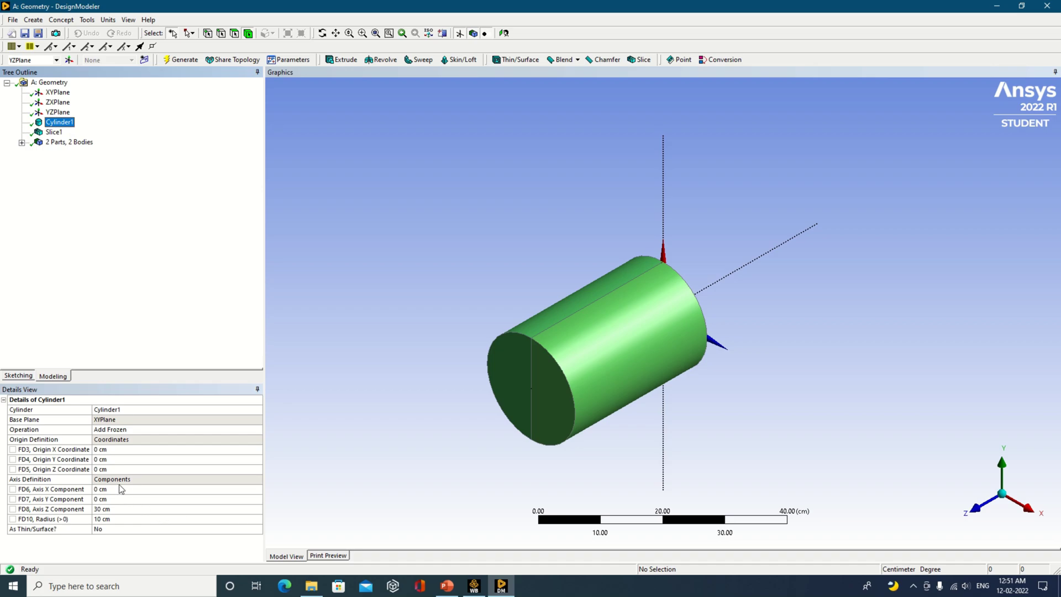
pyautogui.click(120, 469)
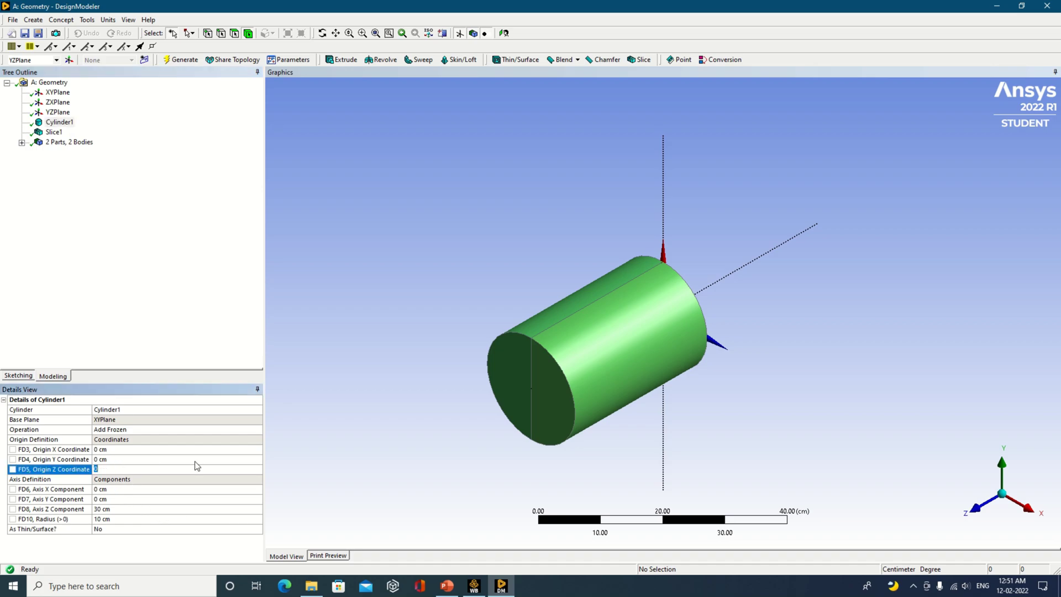
pyautogui.write('-15')
pyautogui.click(376, 189)
# Step: Regenerate the moved cylinder, then switch Slice1 to the XYPlane and regenerate it
pyautogui.click(180, 59)
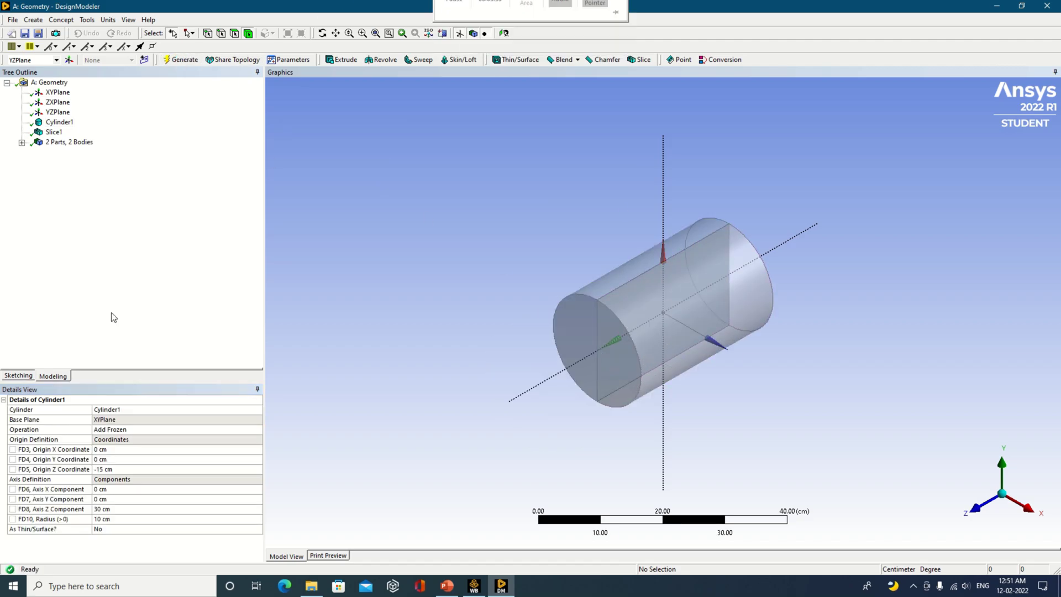
pyautogui.rightClick(55, 134)
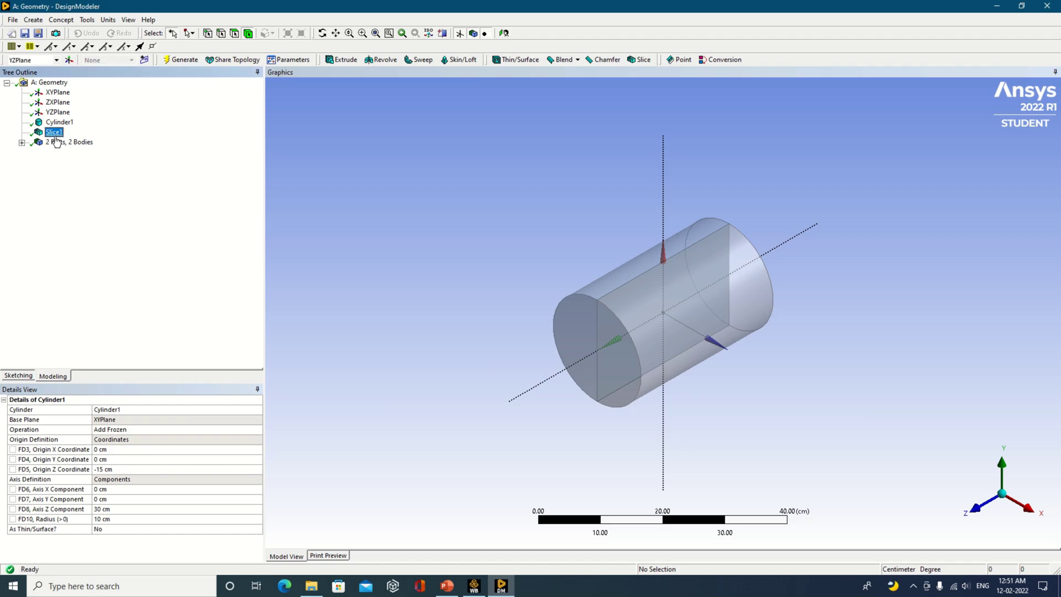
pyautogui.click(83, 145)
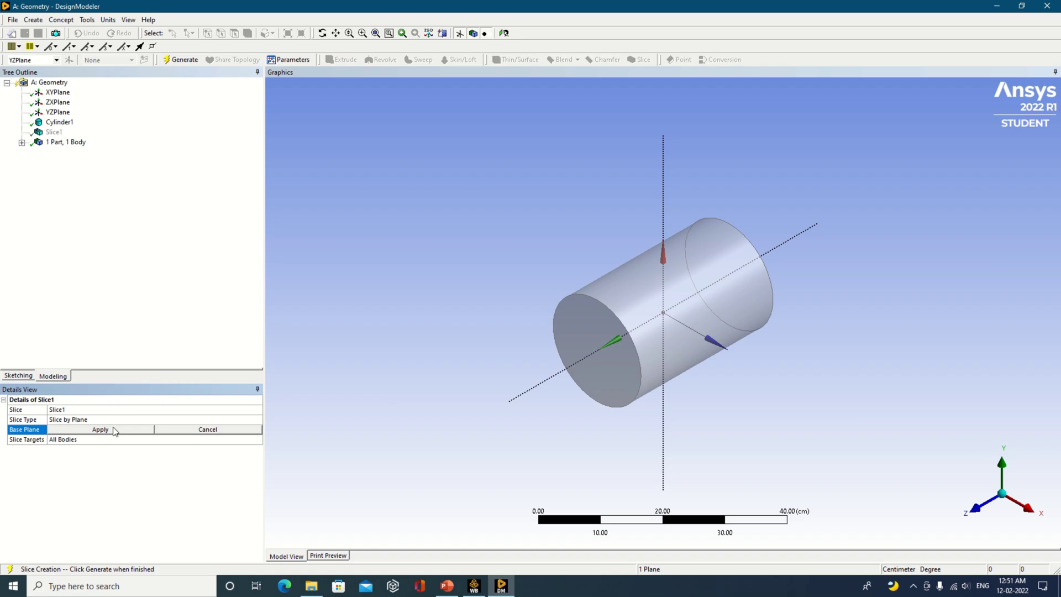
pyautogui.click(60, 94)
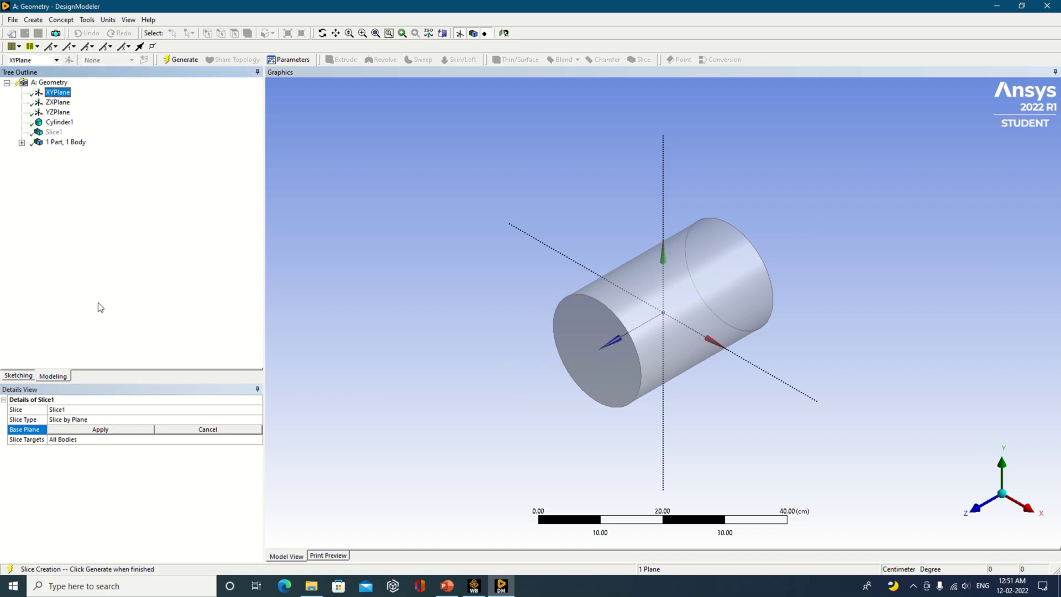
pyautogui.click(121, 429)
pyautogui.rightClick(101, 499)
pyautogui.click(130, 504)
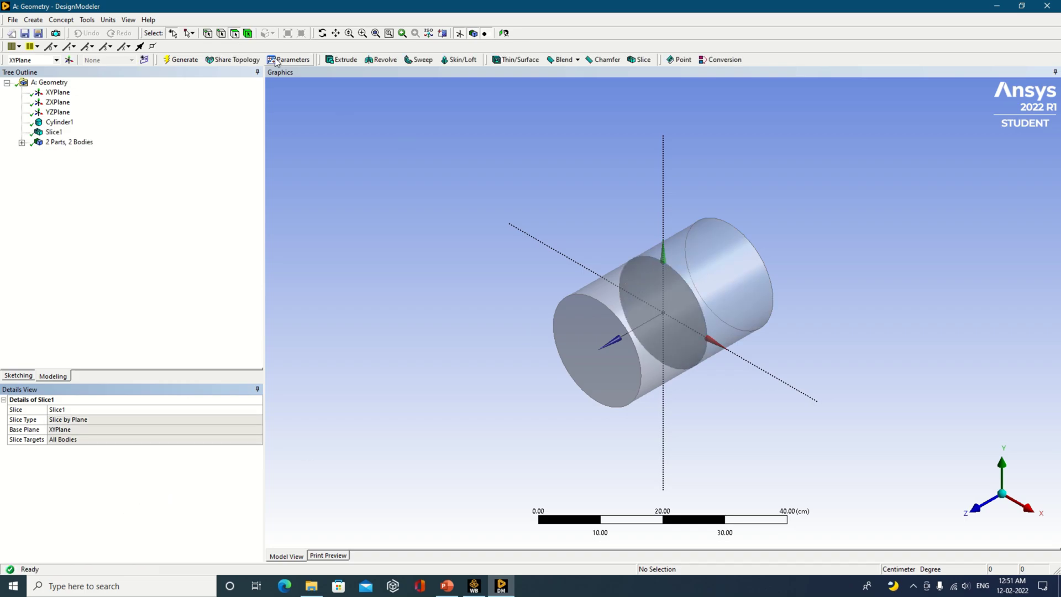
pyautogui.click(745, 280)
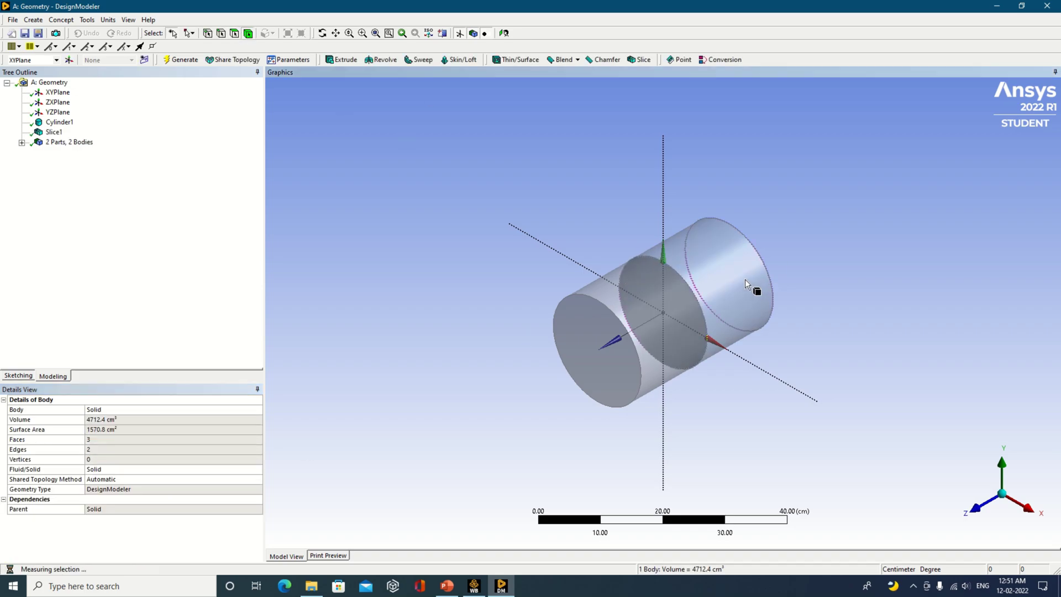
pyautogui.click(646, 350)
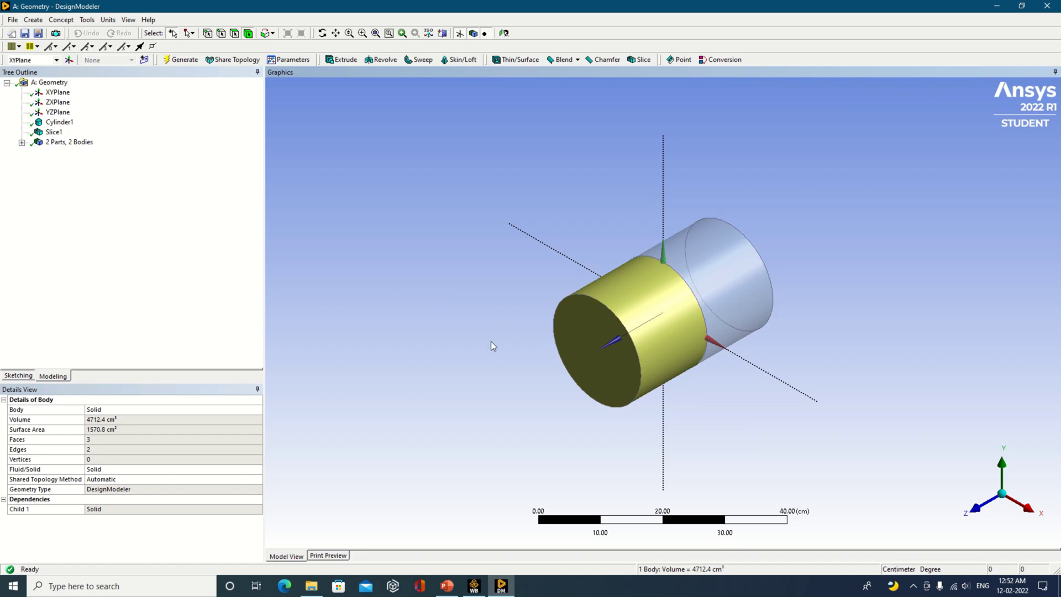
pyautogui.click(418, 329)
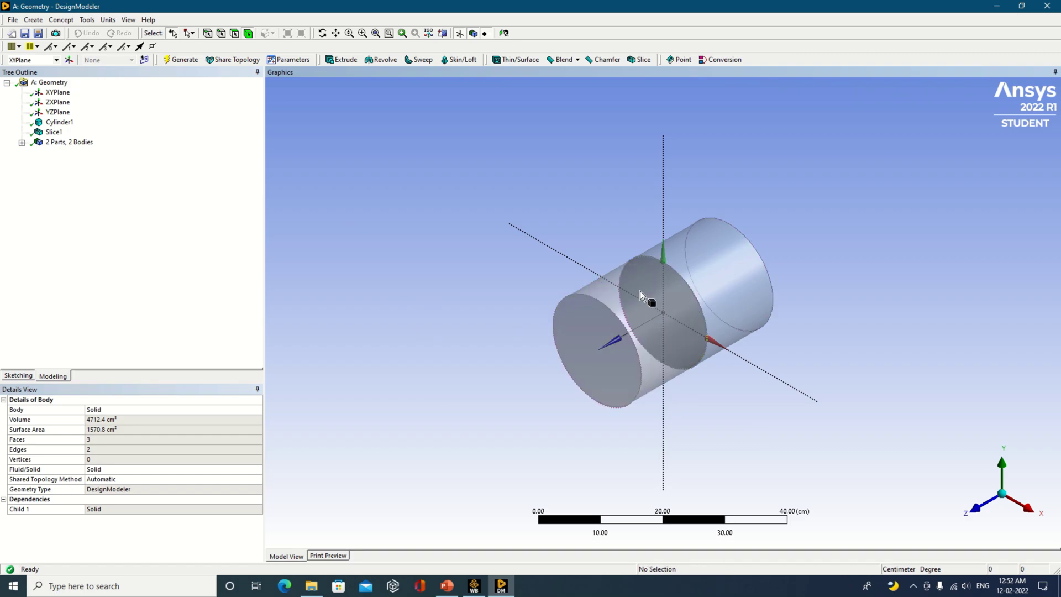
# Step: Delete the Slice1 feature from the Tree Outline and confirm
pyautogui.rightClick(54, 132)
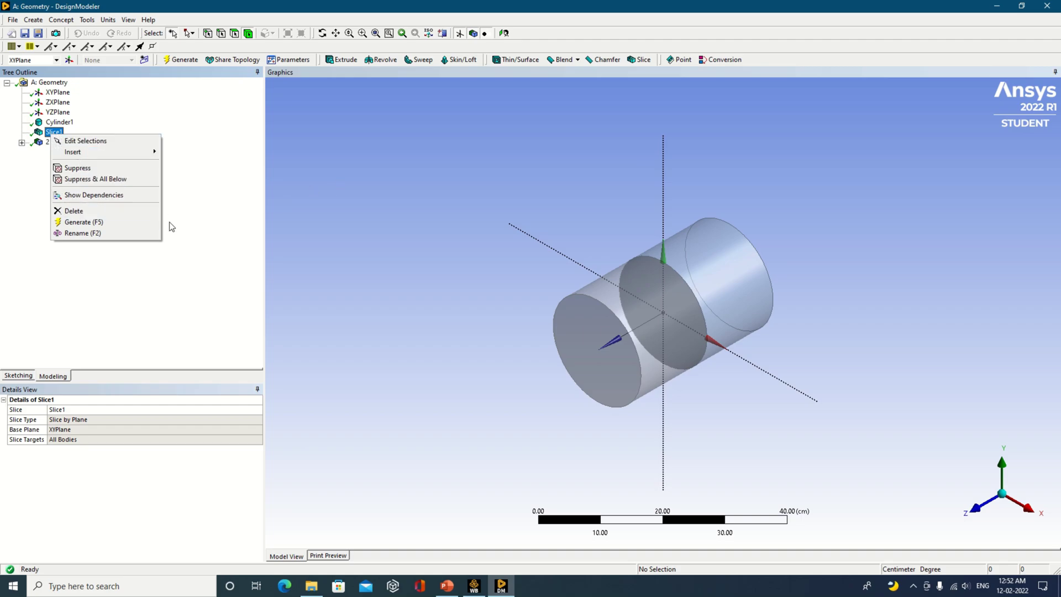
pyautogui.click(133, 213)
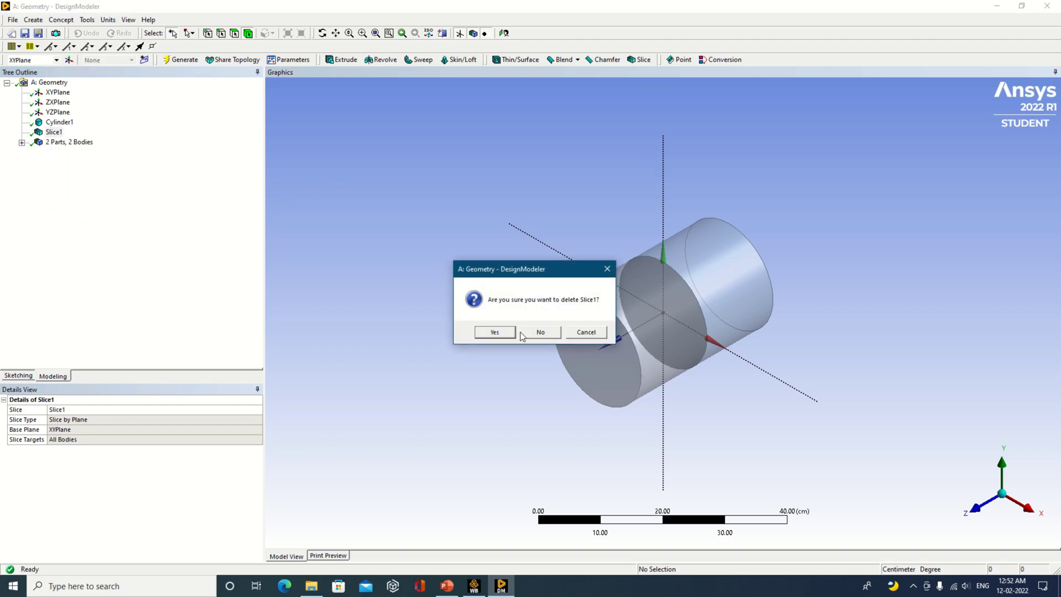
pyautogui.click(494, 332)
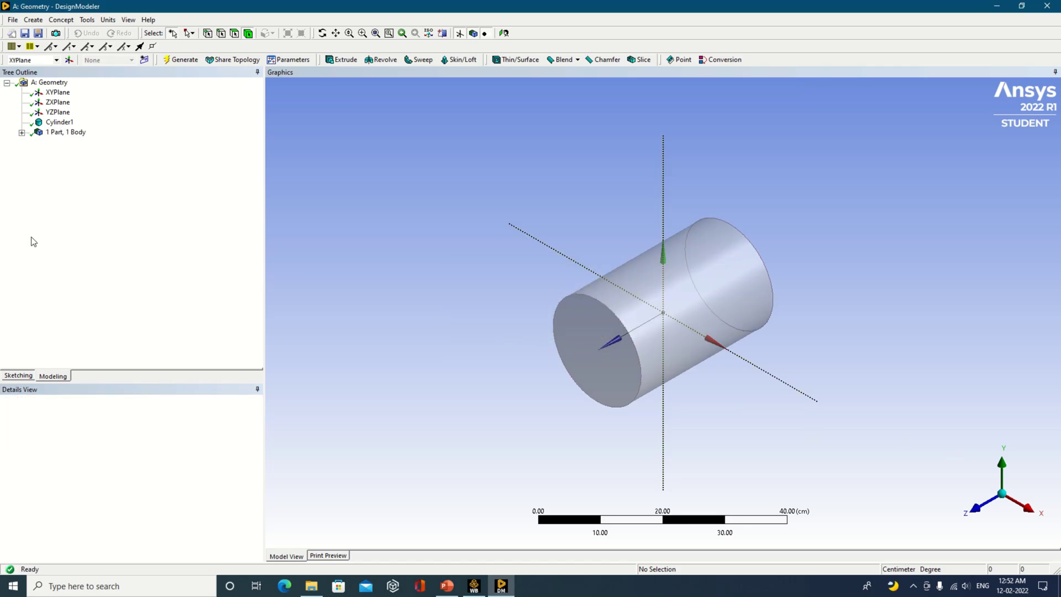
# Step: Generate Plane4 with base plane ZXPlane and an Offset Z transform of 2 cm
pyautogui.click(69, 61)
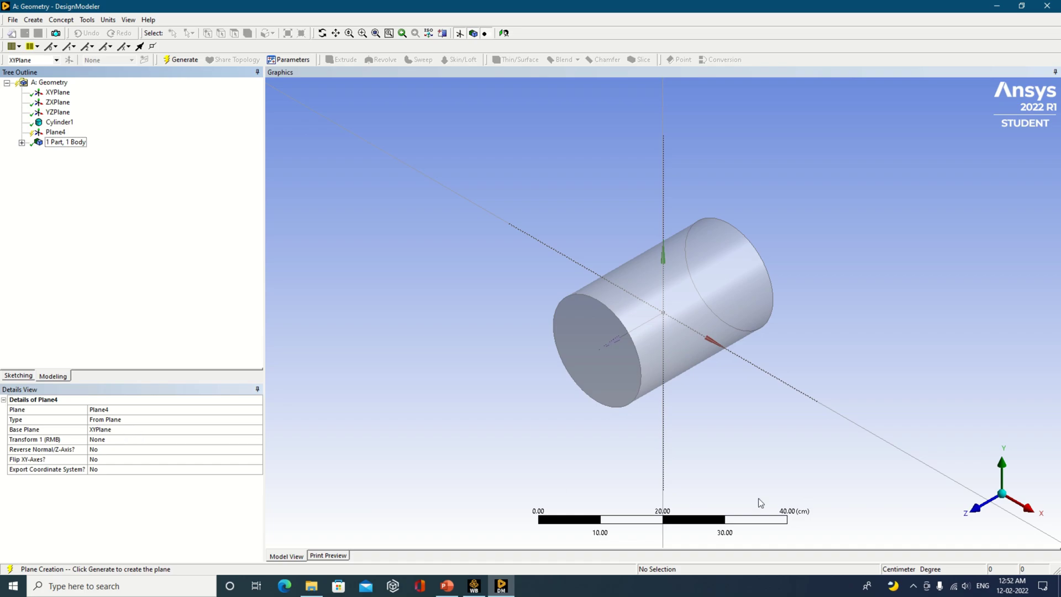
pyautogui.click(141, 431)
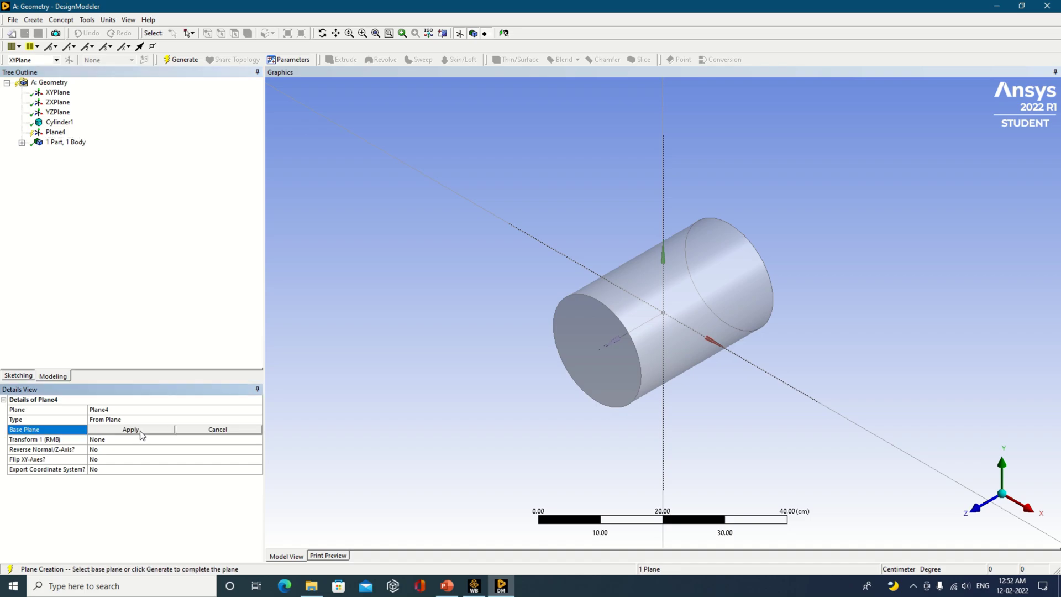
pyautogui.click(973, 505)
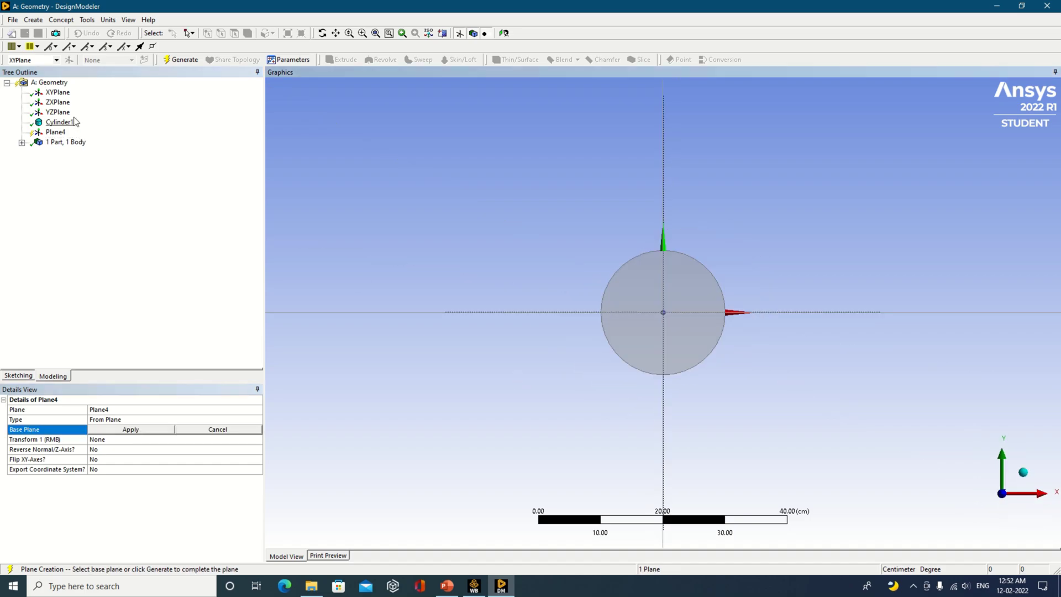
pyautogui.click(57, 102)
pyautogui.click(163, 430)
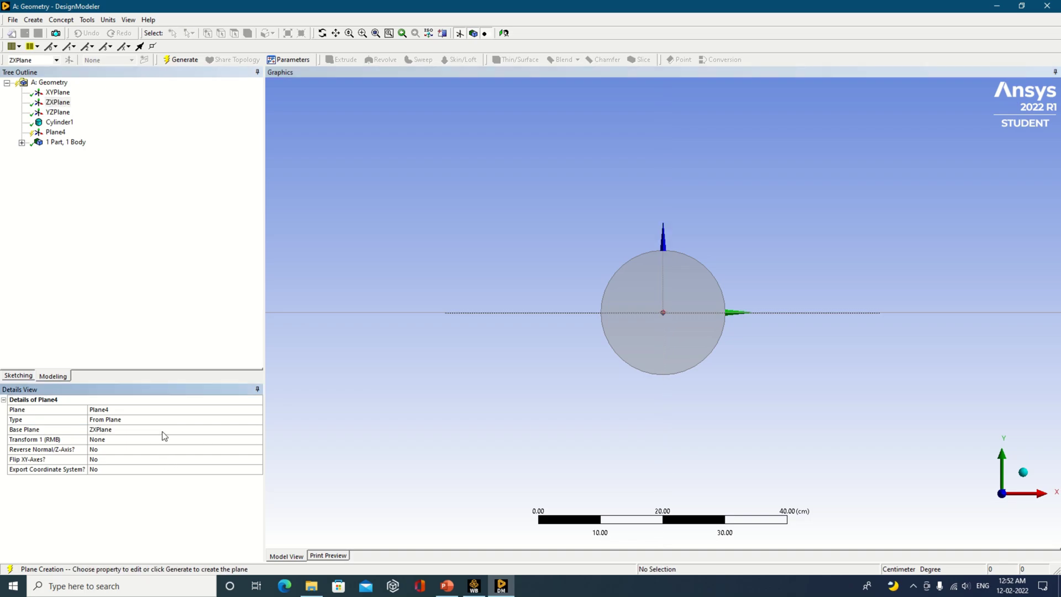
pyautogui.click(259, 440)
pyautogui.click(258, 442)
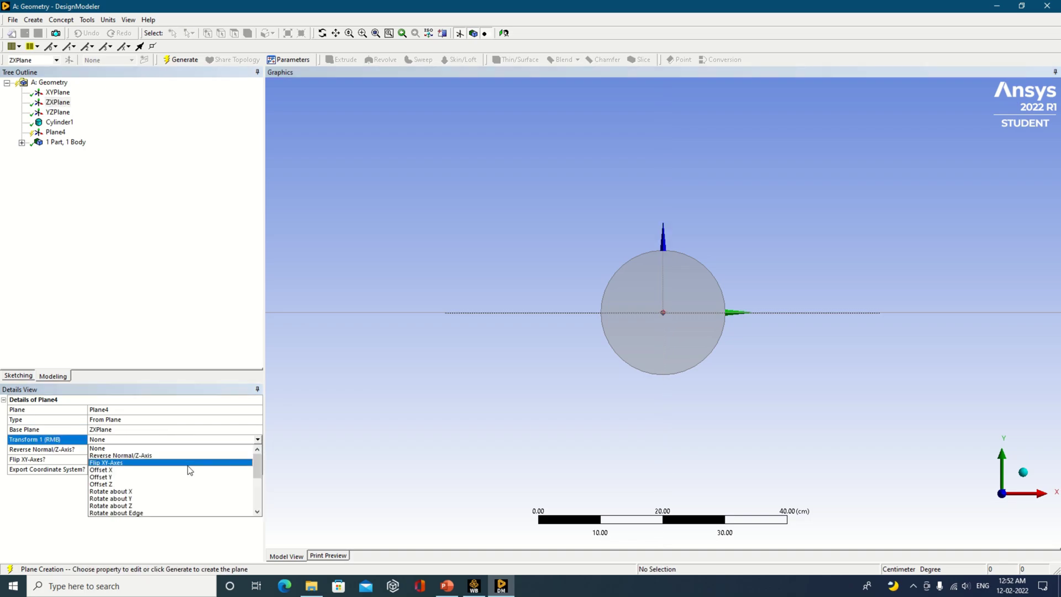
pyautogui.click(179, 490)
pyautogui.click(144, 449)
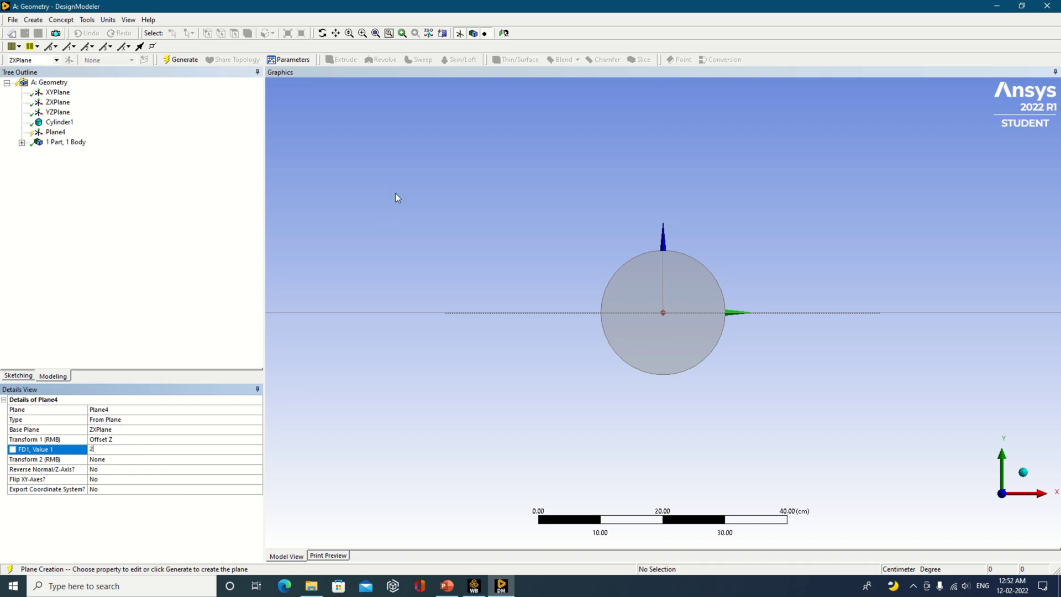
pyautogui.press('Return')
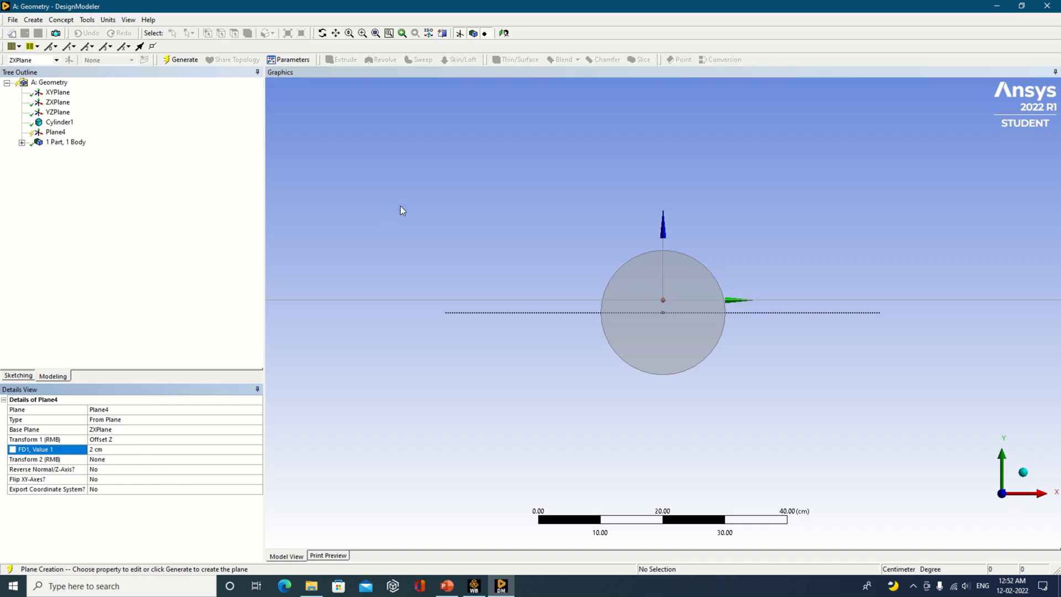
pyautogui.click(1022, 472)
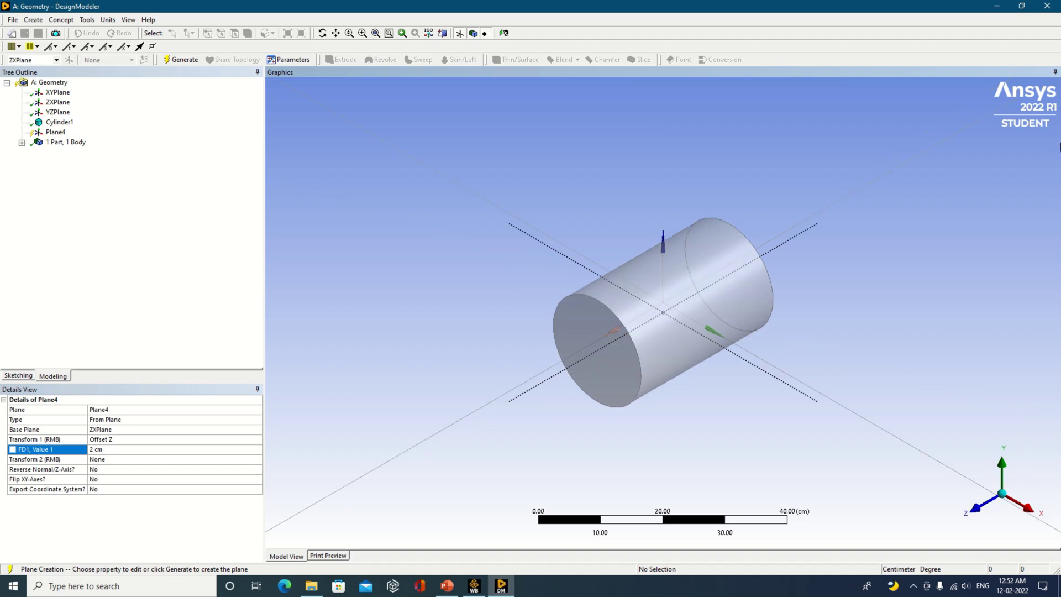
pyautogui.click(177, 61)
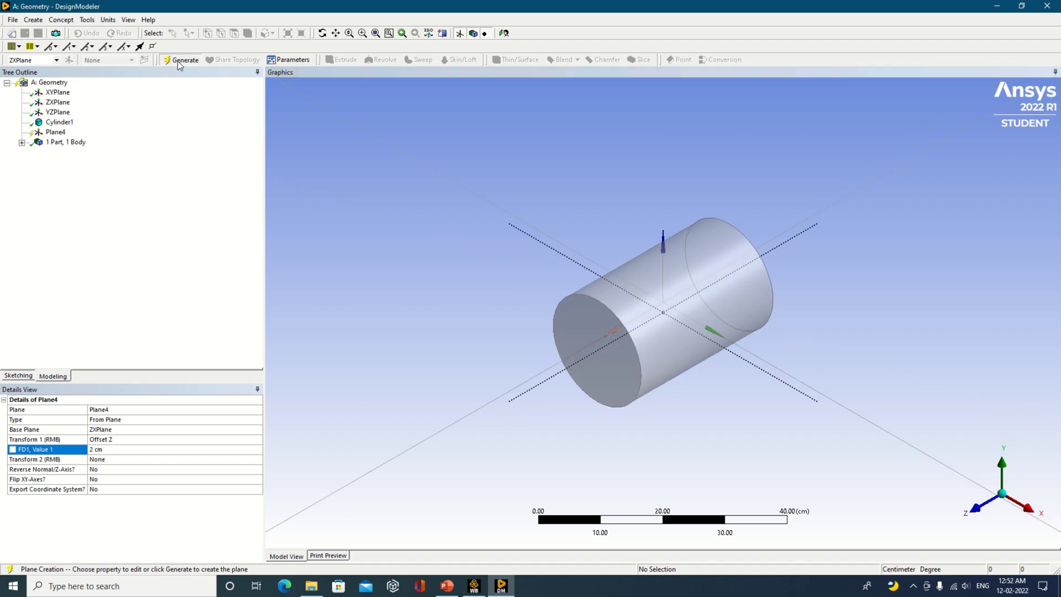
# Step: Create Slice2 with Plane4 as its base plane and generate it
pyautogui.click(632, 64)
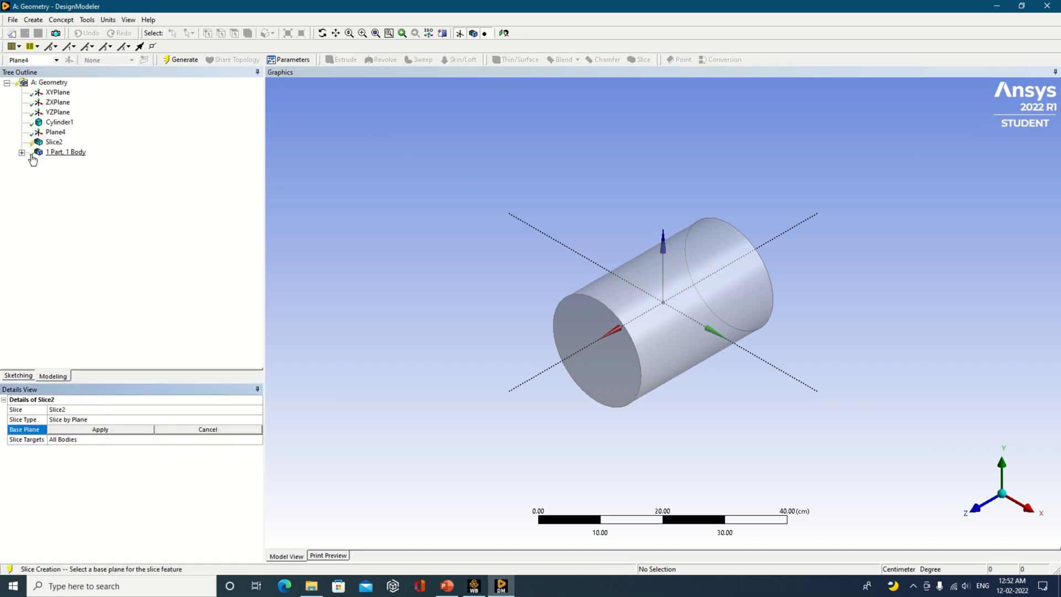
pyautogui.click(55, 132)
pyautogui.click(100, 430)
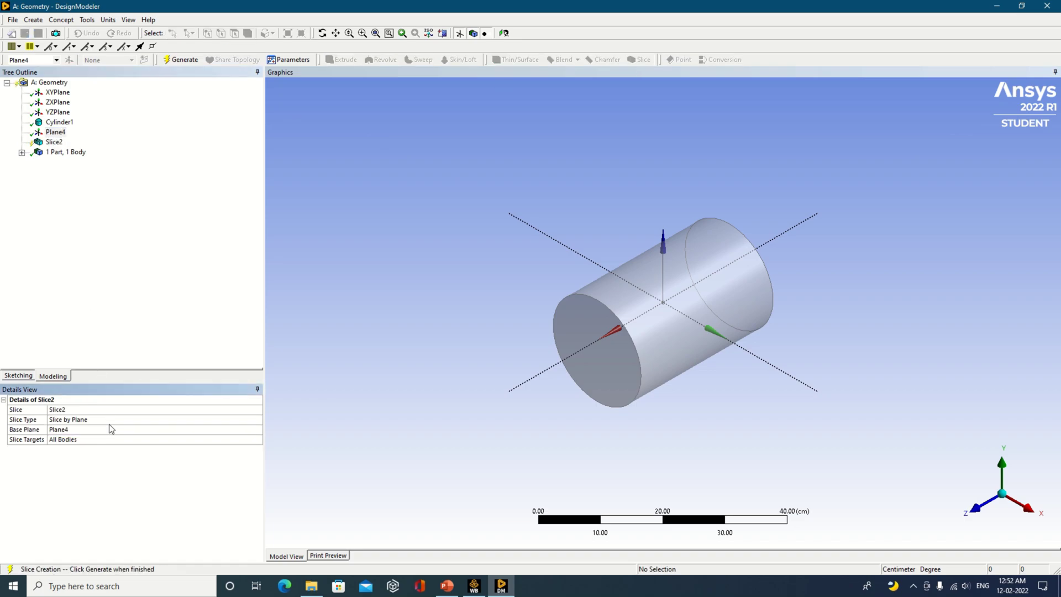
pyautogui.click(184, 60)
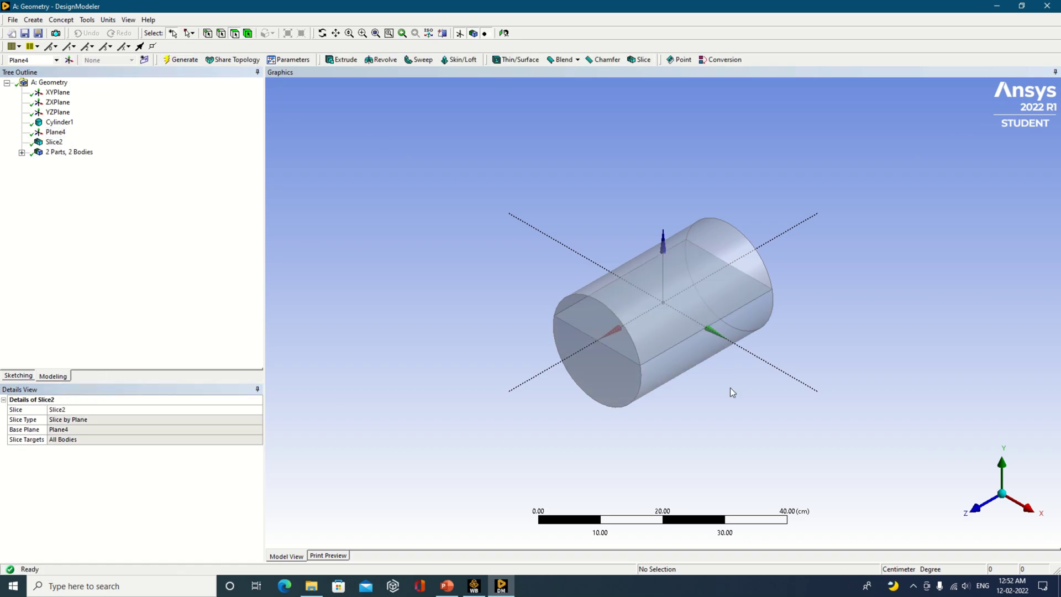
# Step: Check the top and bottom half bodies in the axial view, then return to isometric
pyautogui.click(975, 506)
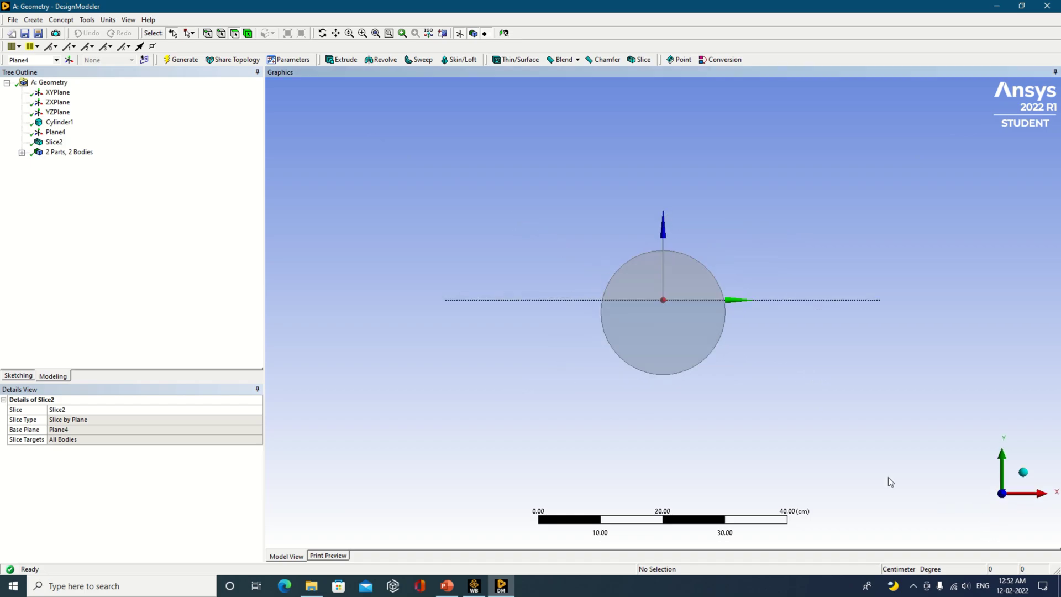
pyautogui.click(57, 92)
pyautogui.click(704, 278)
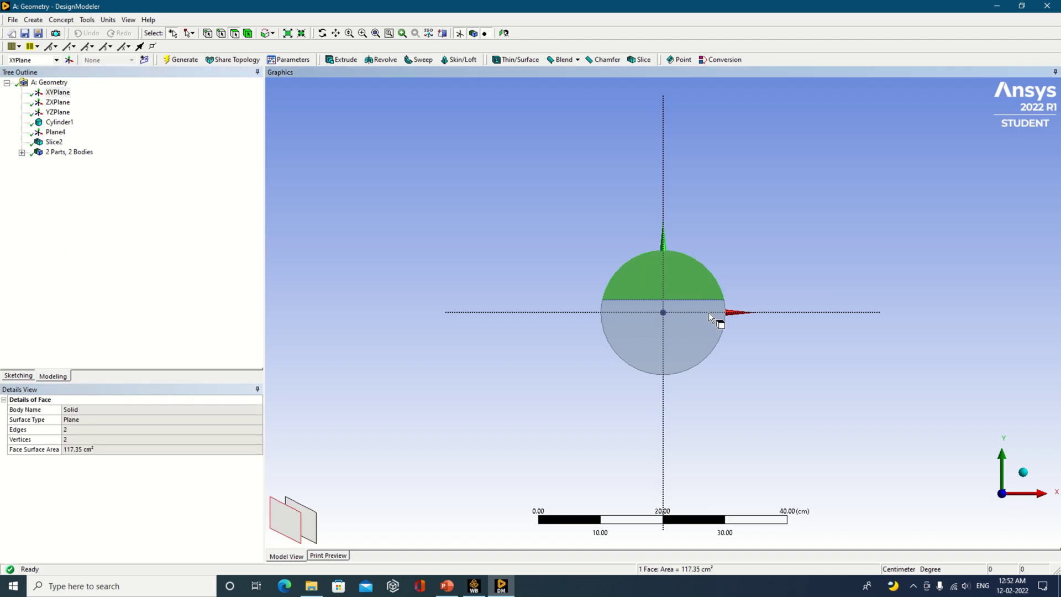
pyautogui.click(695, 333)
pyautogui.click(848, 386)
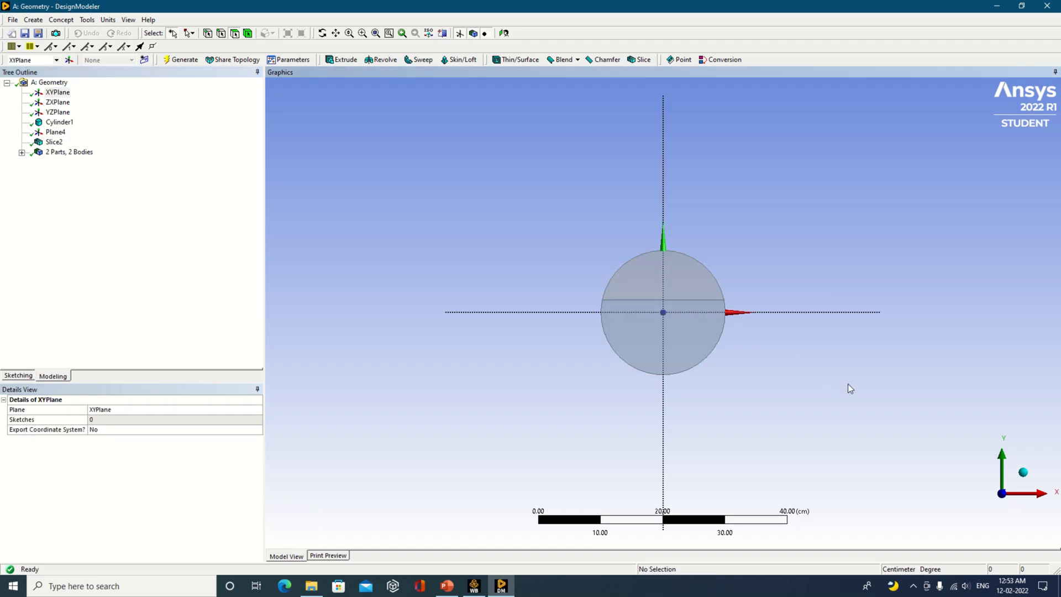
pyautogui.click(1023, 473)
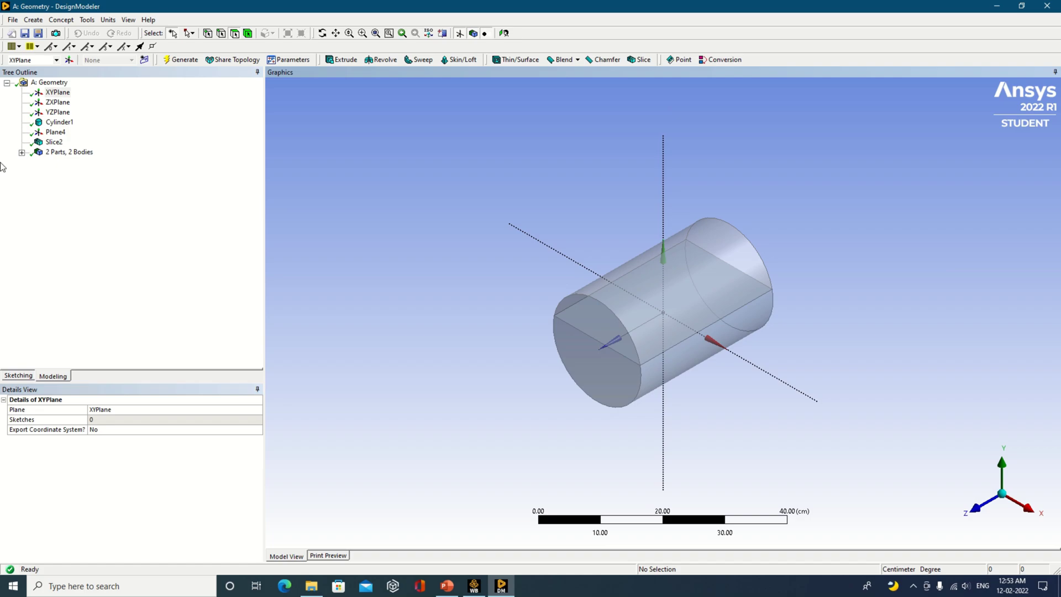
# Step: Review Plane4's properties and check the cylinder end-on along Z and in isometric view
pyautogui.click(45, 133)
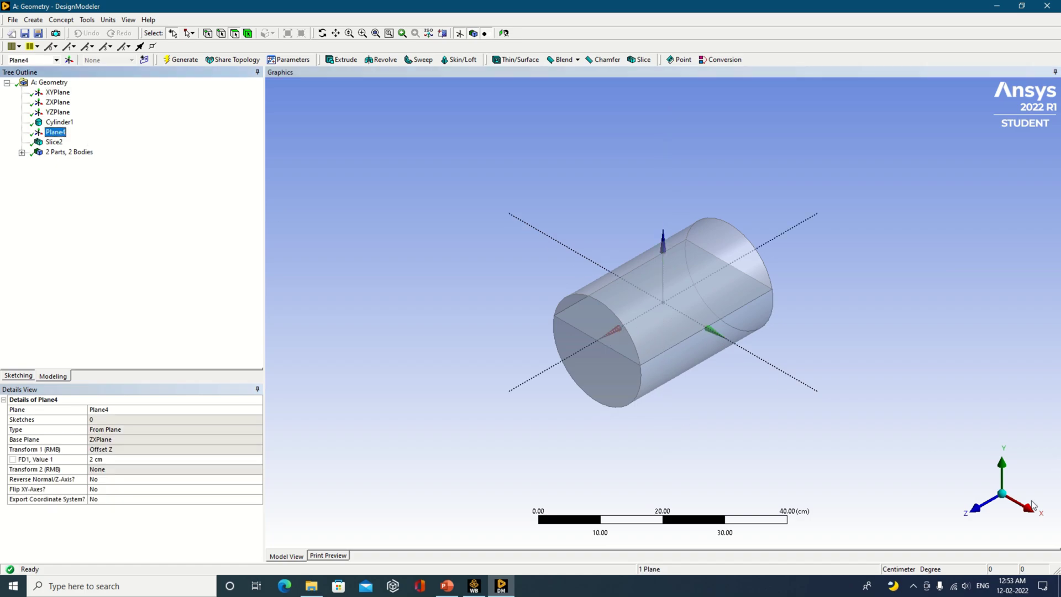
pyautogui.click(975, 507)
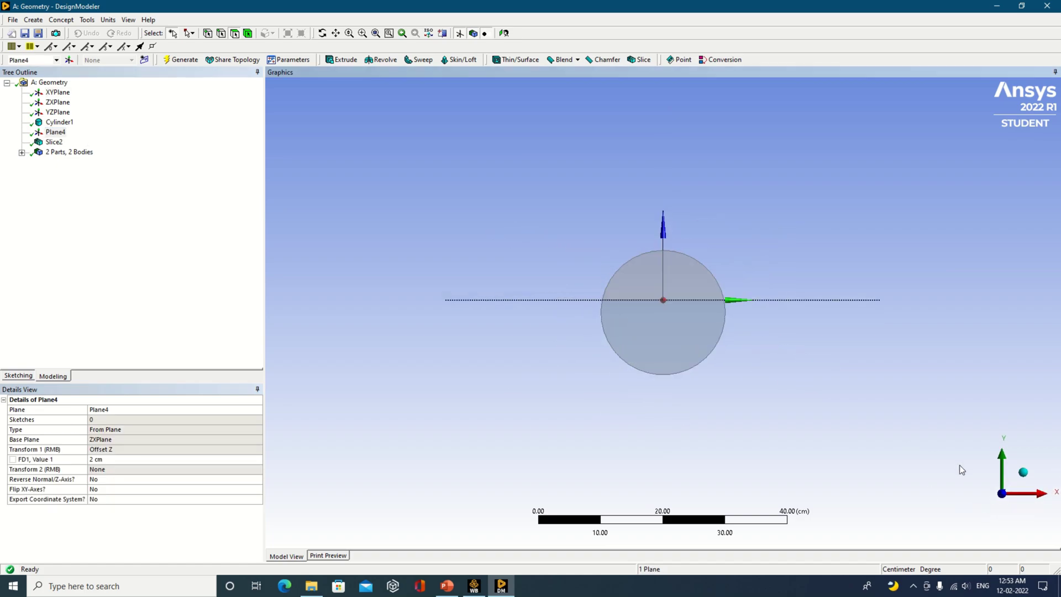
pyautogui.click(1024, 472)
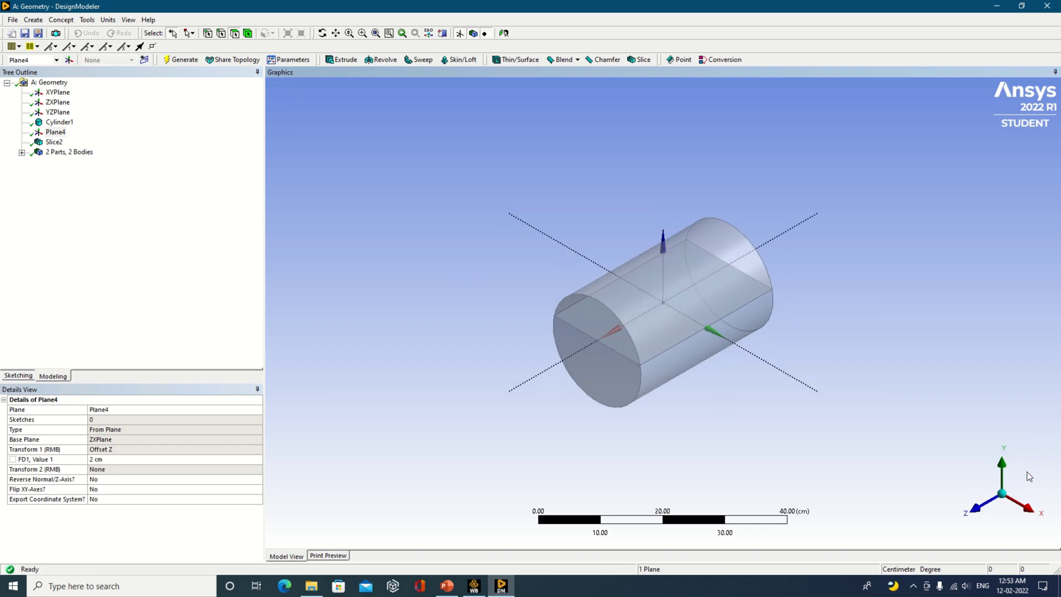
pyautogui.rightClick(59, 142)
pyautogui.click(56, 132)
# Step: Switch Plane4's base plane to XYPlane, check it from the side, and regenerate the model
pyautogui.rightClick(55, 132)
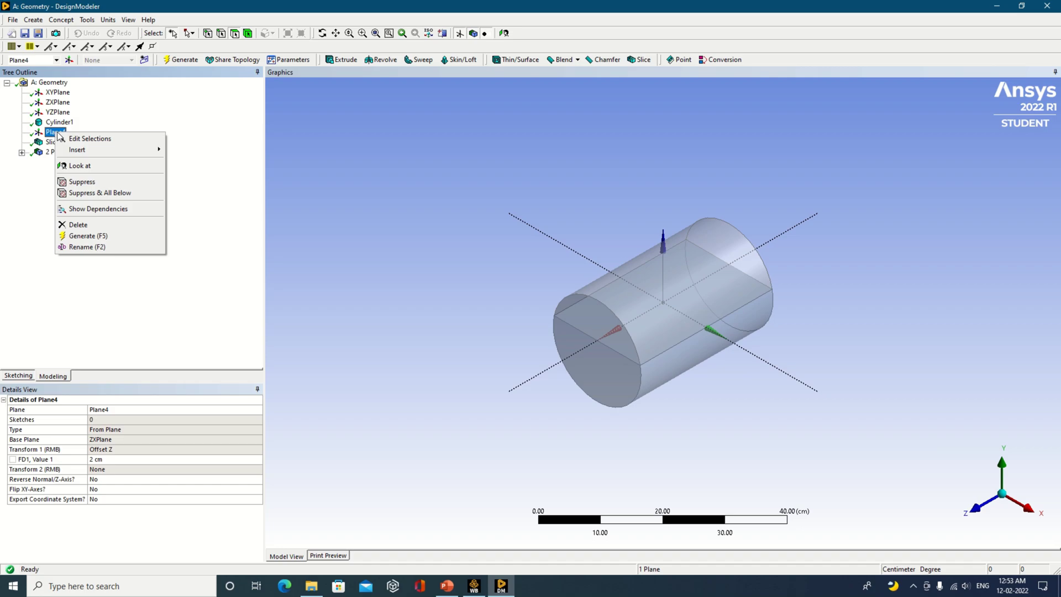
pyautogui.click(86, 136)
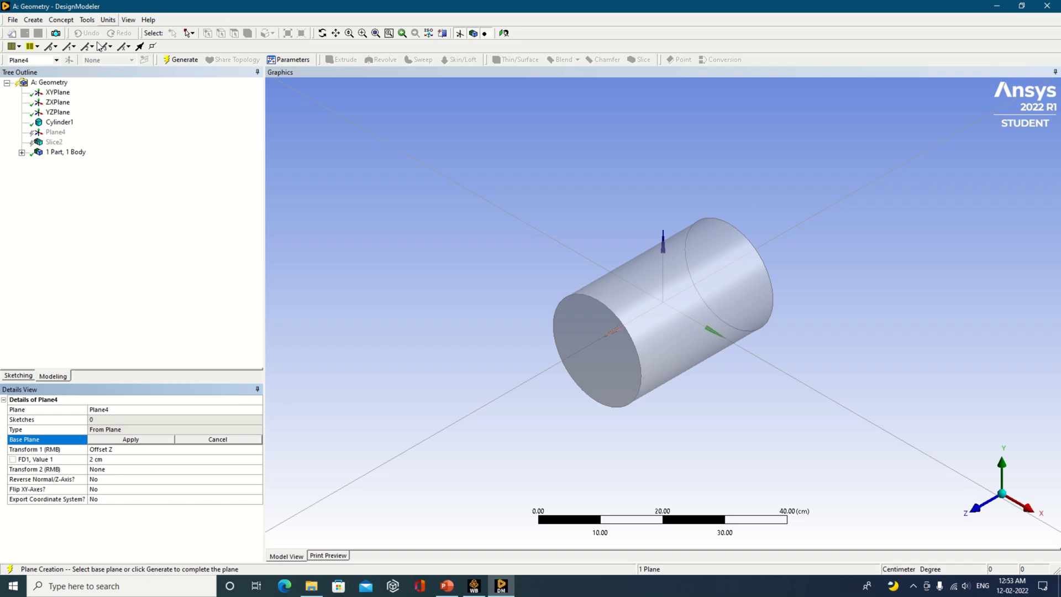
pyautogui.click(58, 92)
pyautogui.click(149, 440)
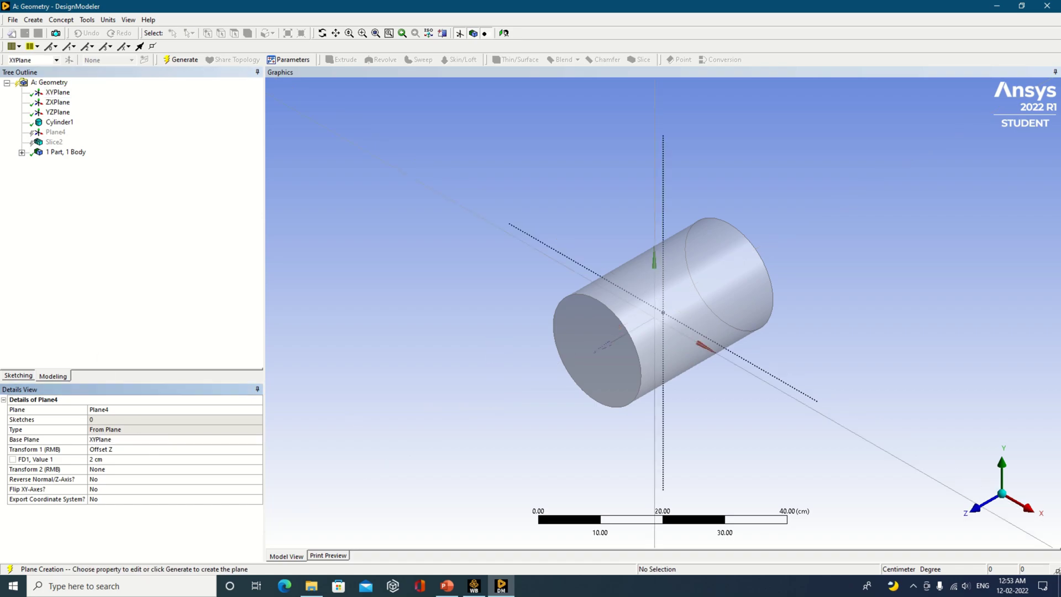
pyautogui.click(975, 509)
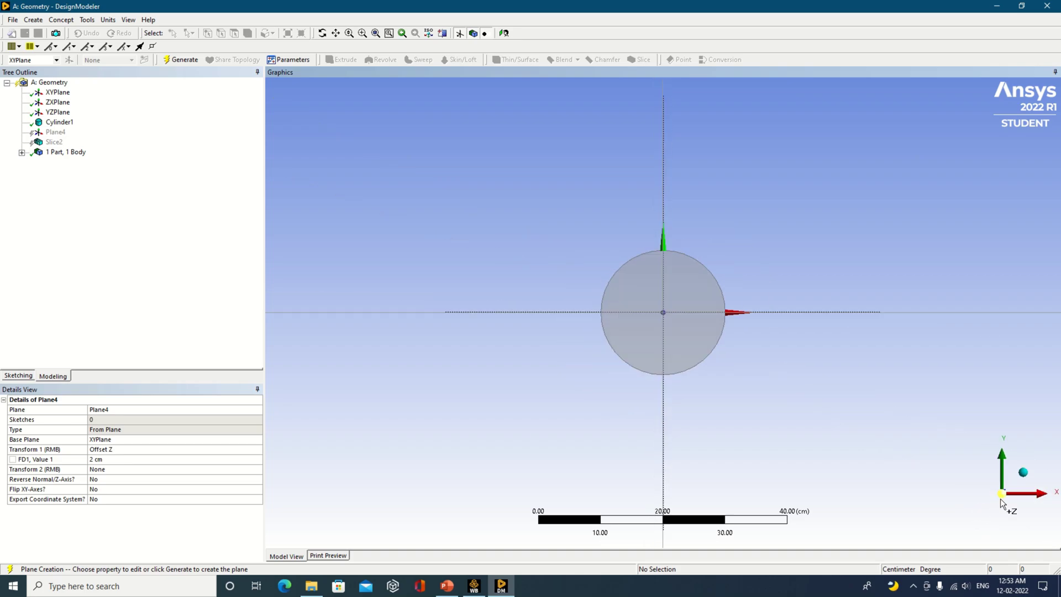
pyautogui.click(1042, 493)
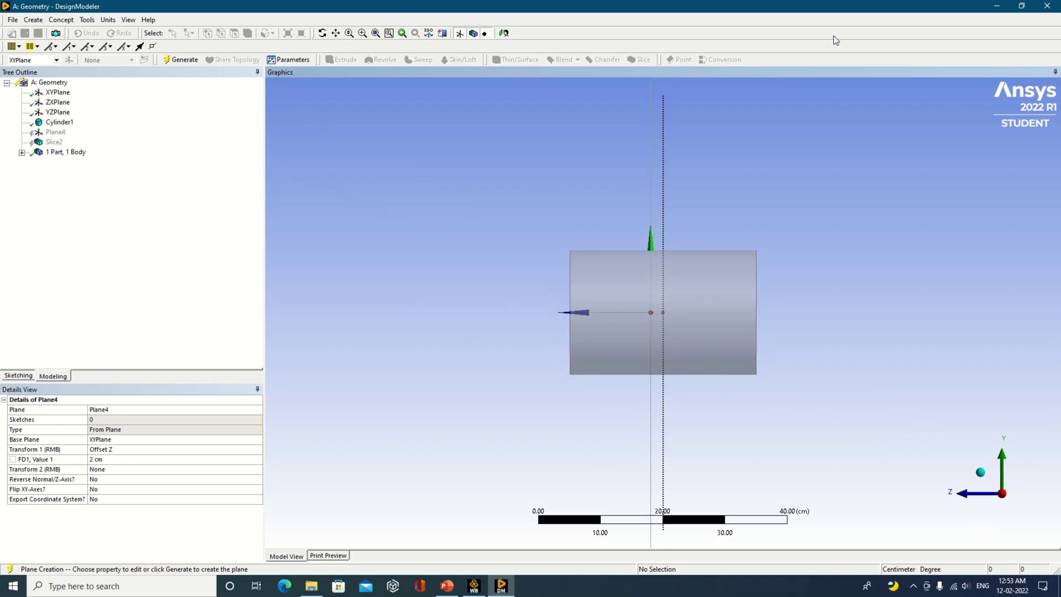
pyautogui.click(194, 61)
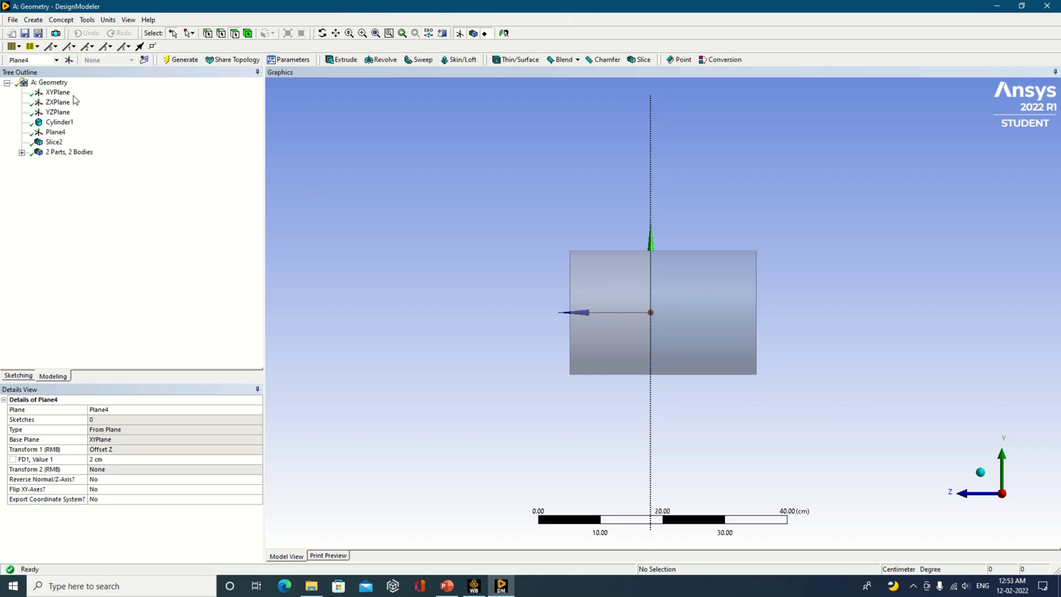
pyautogui.click(56, 93)
pyautogui.click(741, 276)
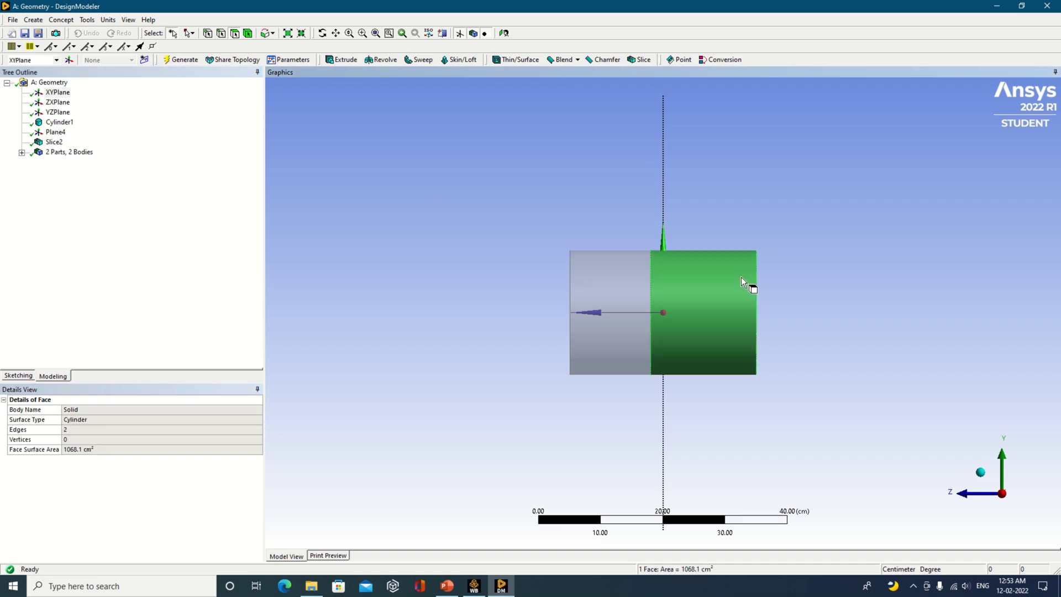
pyautogui.click(981, 473)
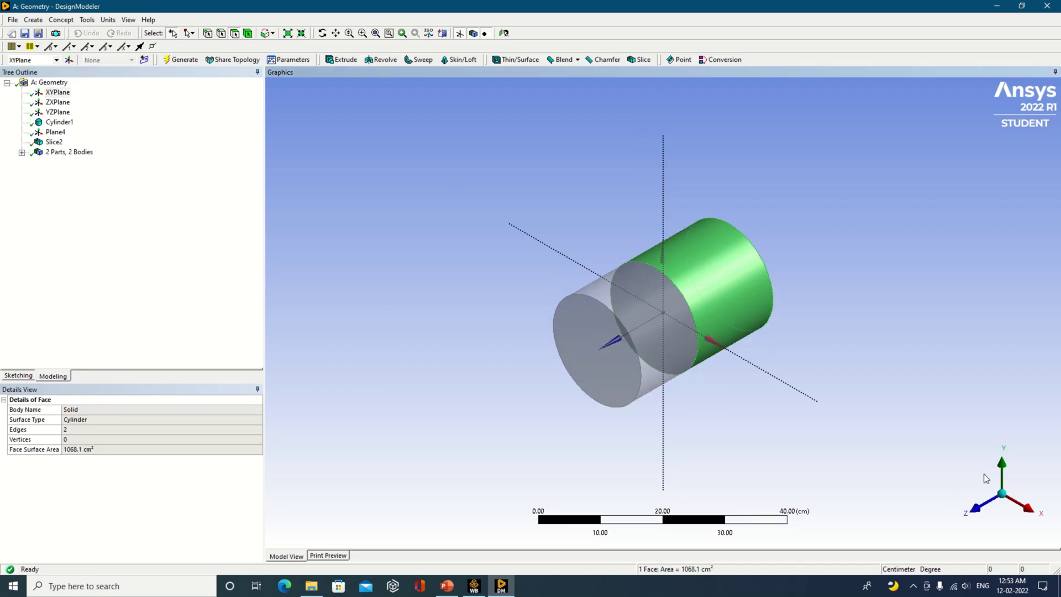
pyautogui.click(466, 238)
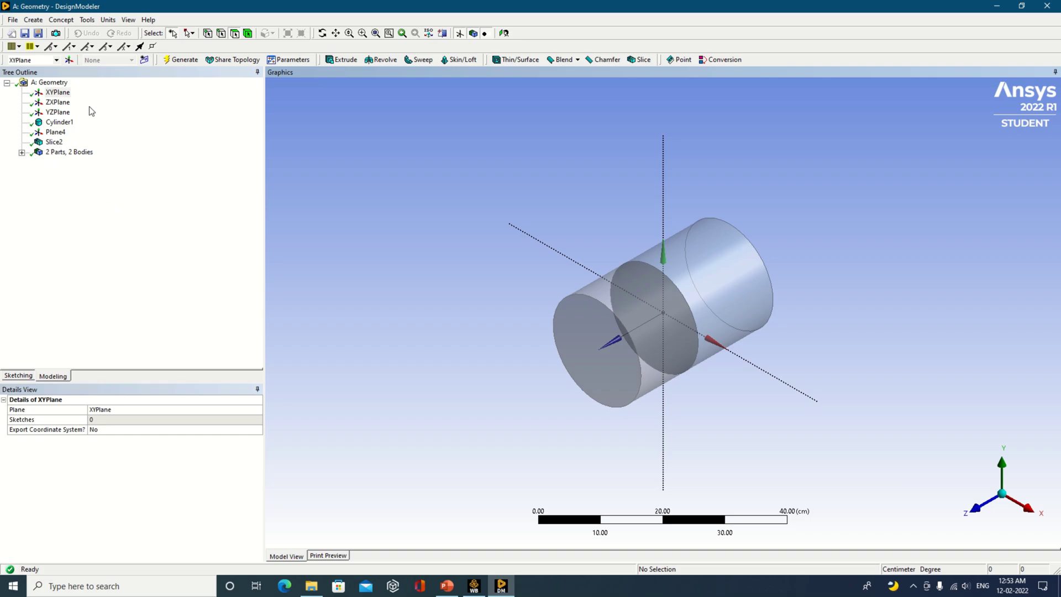
# Step: Switch Plane4's base to YZPlane and regenerate, giving Slice2 a lengthwise cut into 2 bodies
pyautogui.rightClick(58, 133)
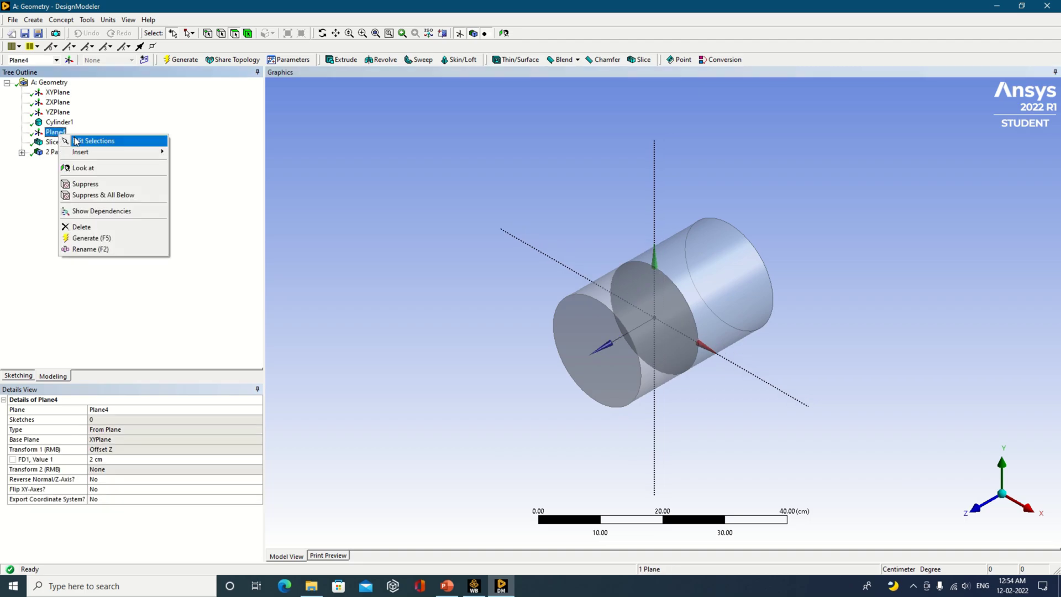
pyautogui.click(74, 140)
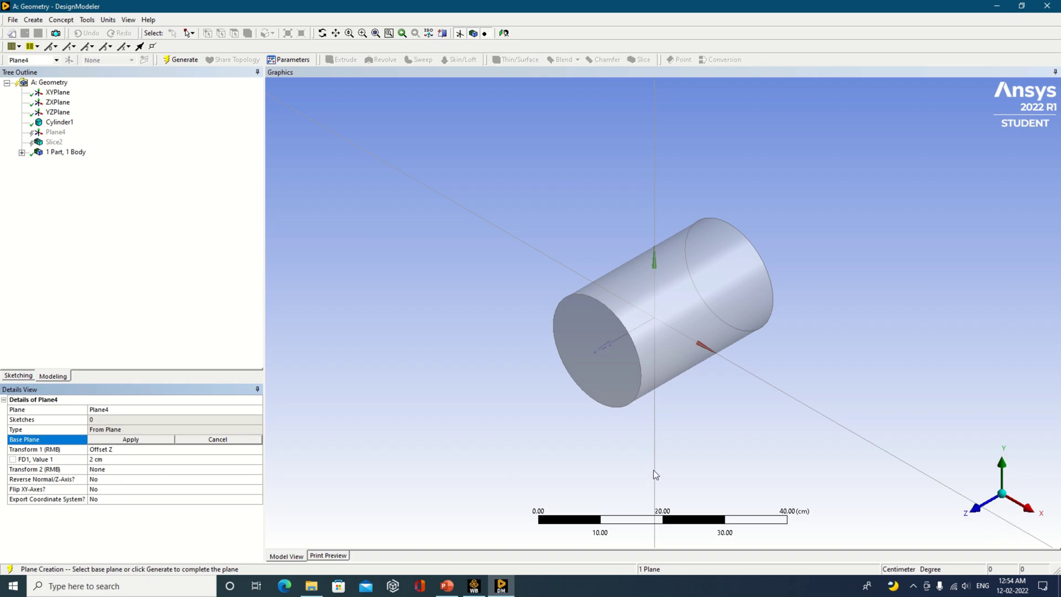
pyautogui.click(58, 113)
pyautogui.click(126, 442)
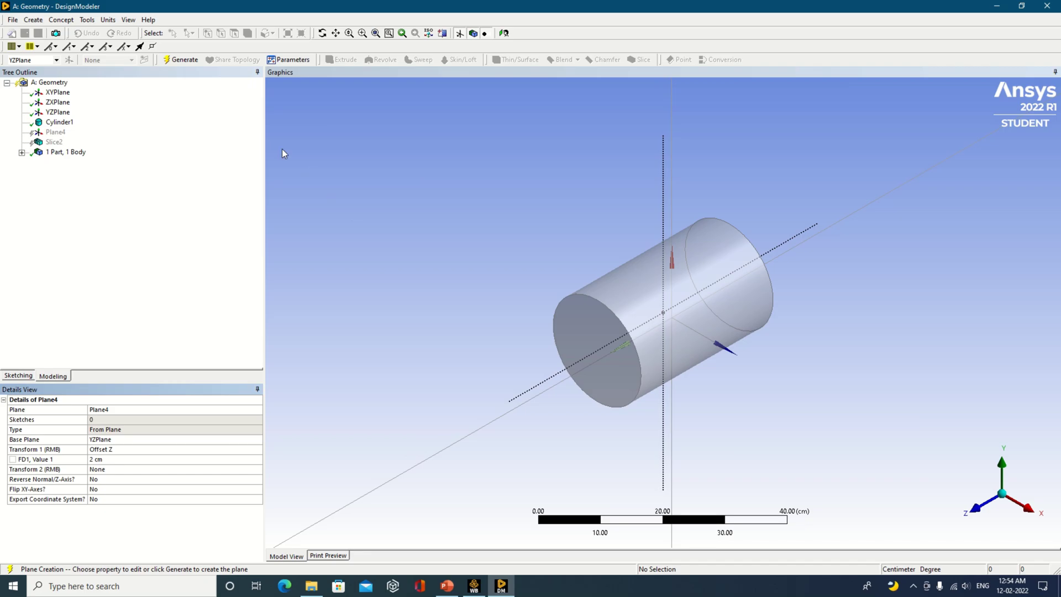
pyautogui.click(172, 62)
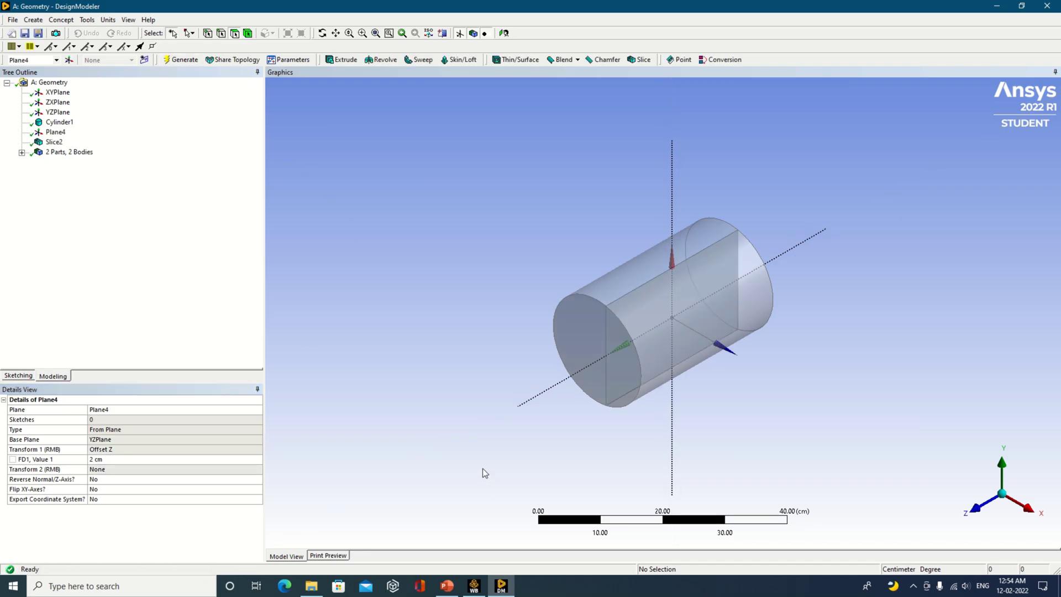
pyautogui.moveTo(482, 469); pyautogui.dragTo(549, 470, button='middle')
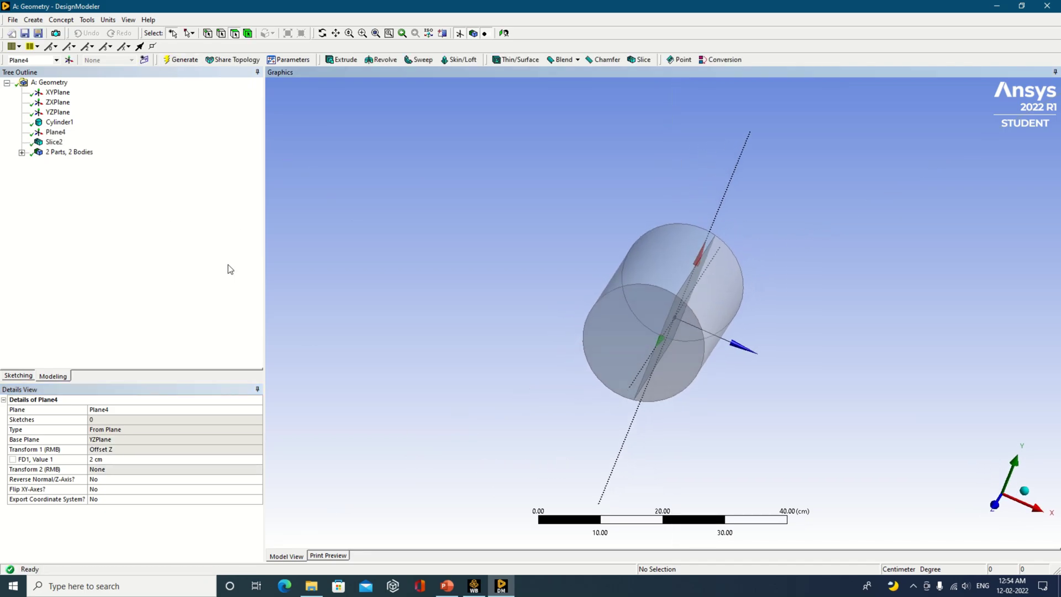
pyautogui.click(58, 92)
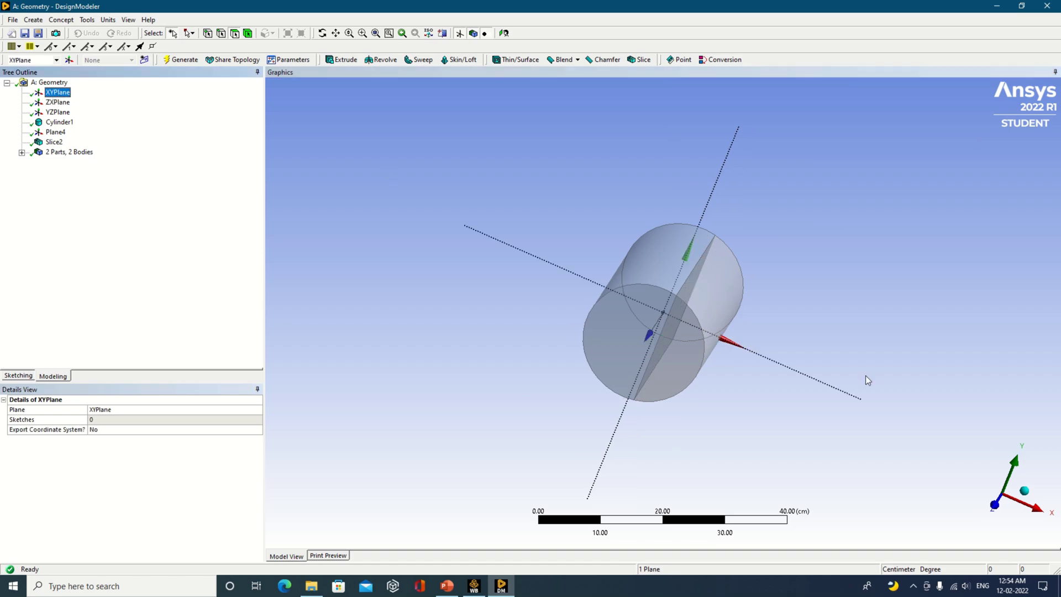
pyautogui.click(1024, 490)
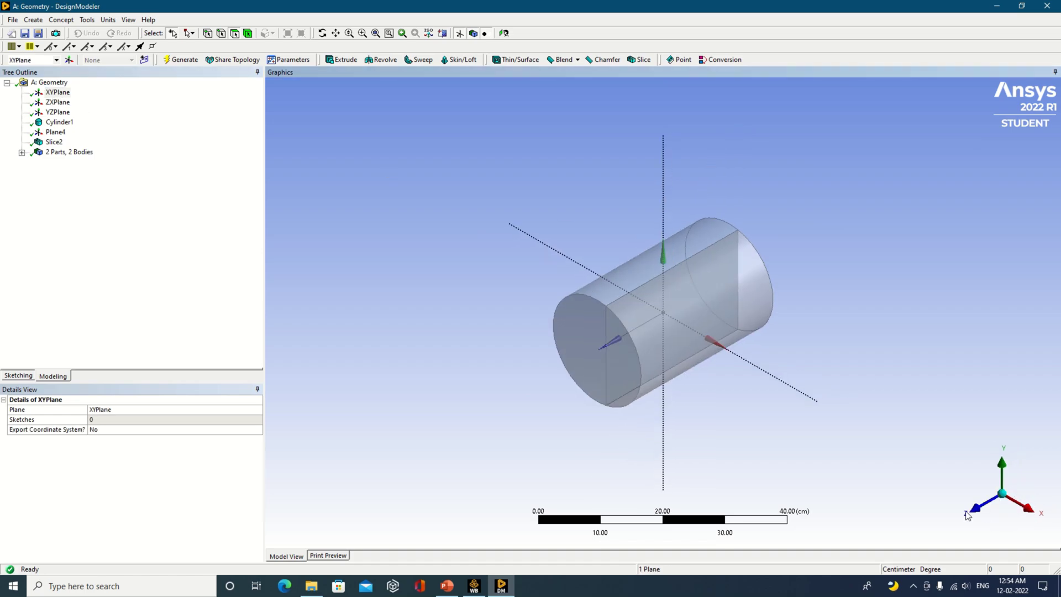
pyautogui.click(968, 513)
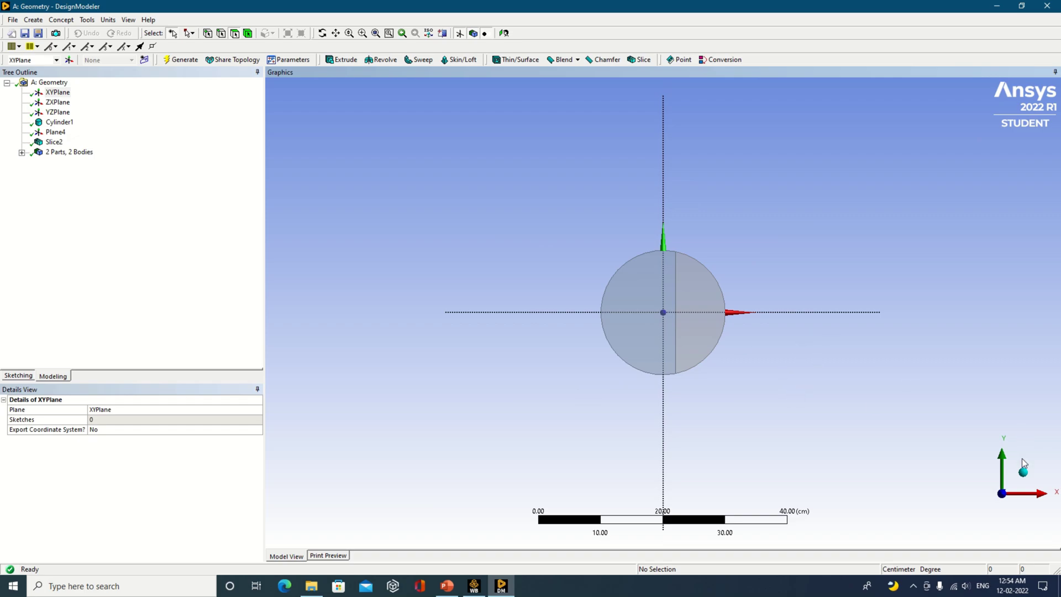
pyautogui.click(1024, 473)
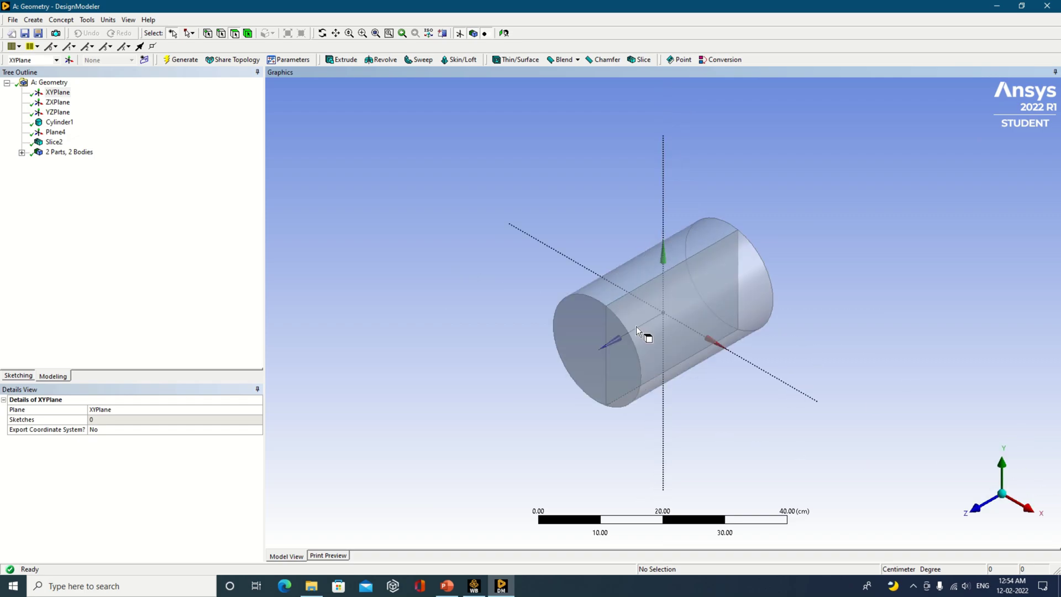